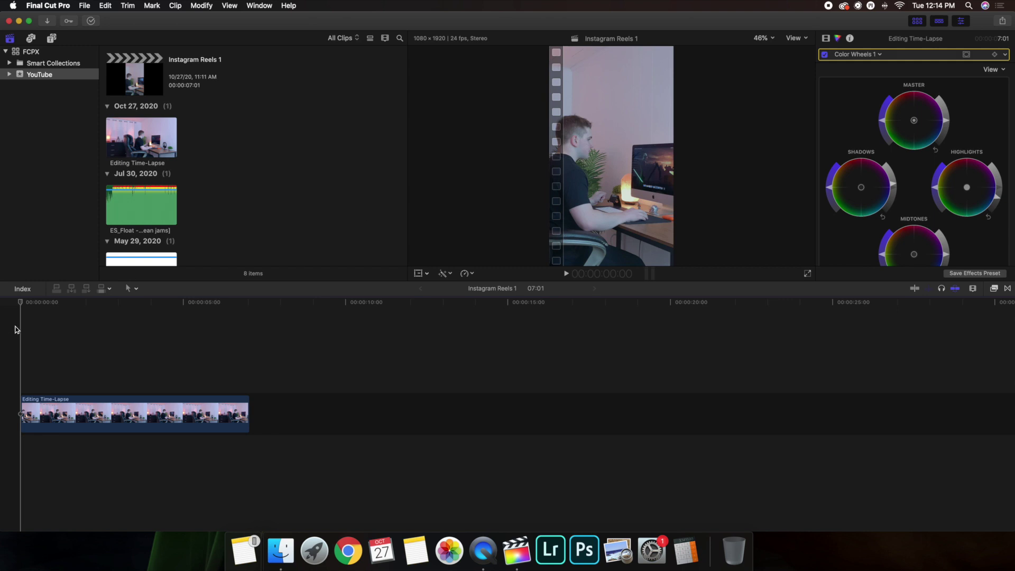
Step: Preview the time-lapse, return the playhead to the start, and start a new project
left_click(70, 344)
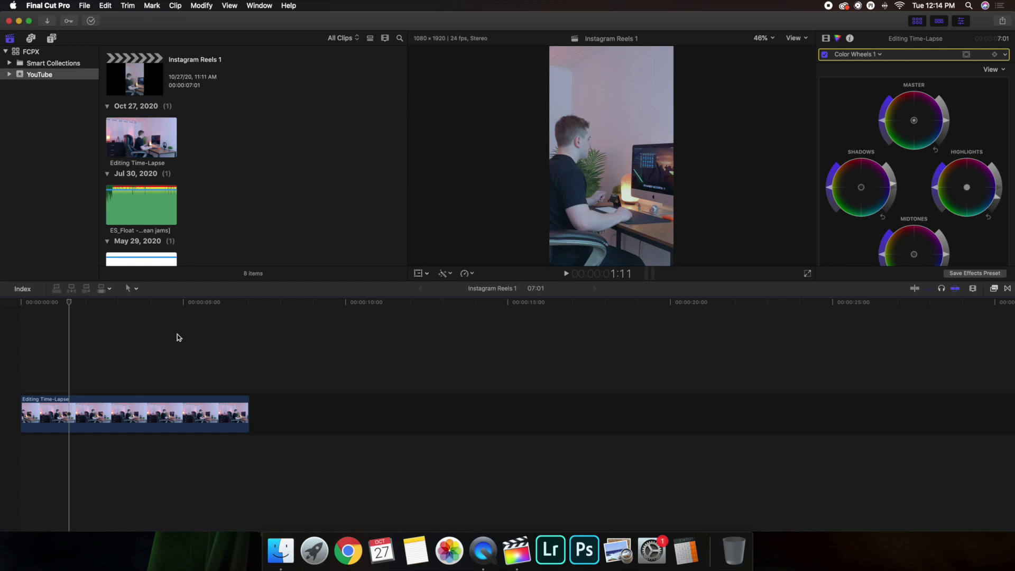
left_click(4, 382)
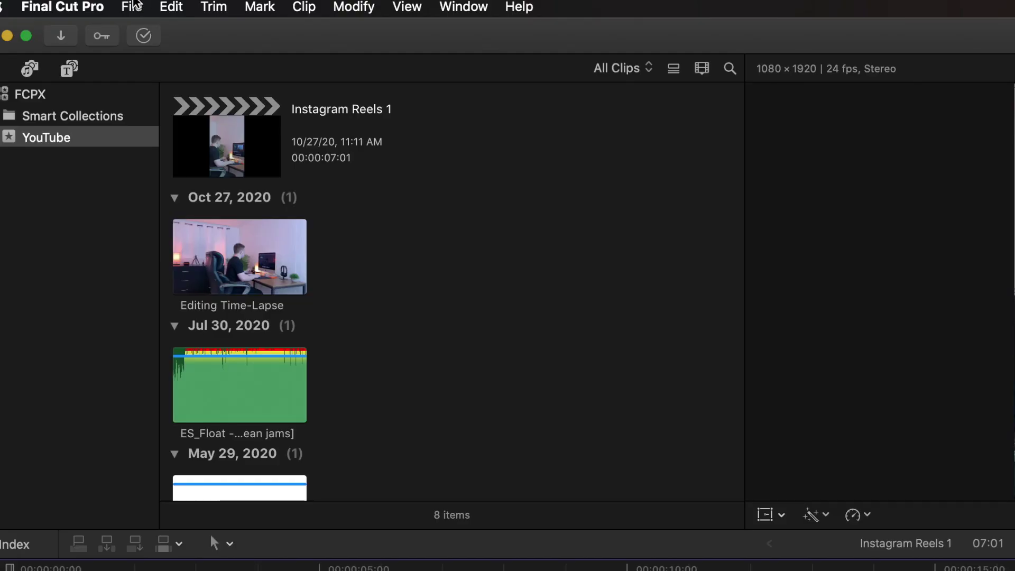
left_click(135, 7)
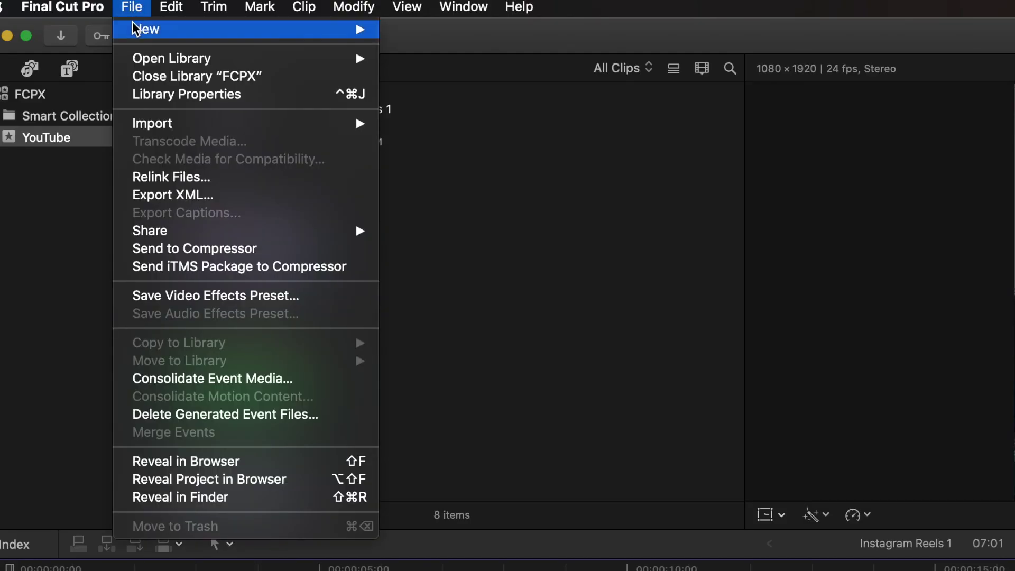
mouse_move(139, 31)
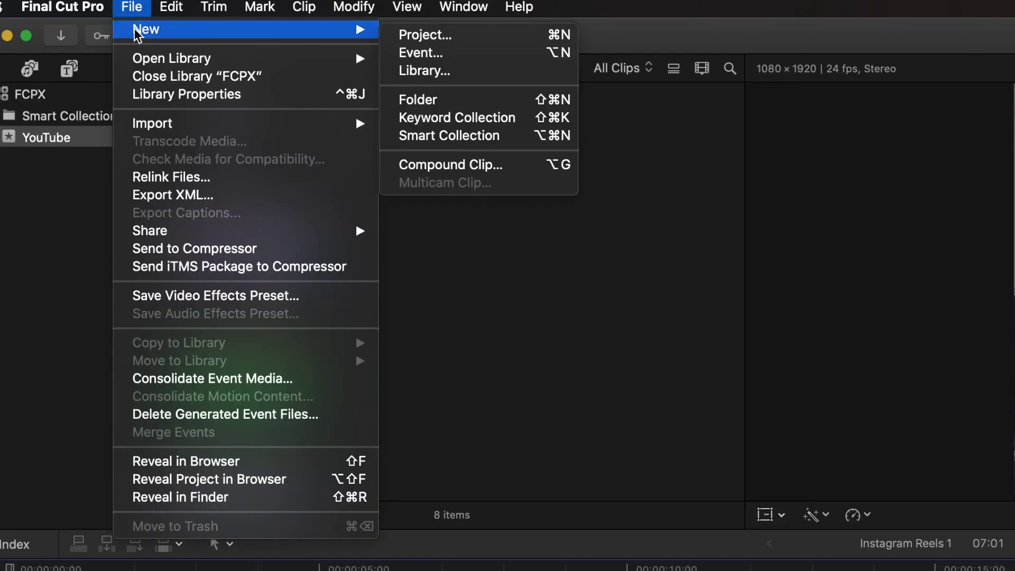
left_click(428, 36)
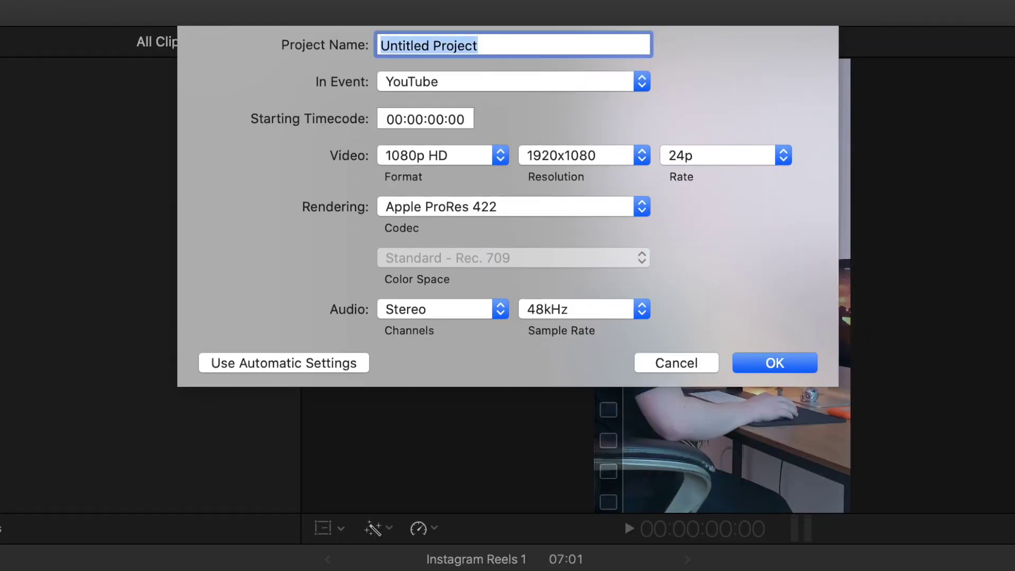
Step: Name the project 'IG Reels' with Custom format, 1080 x 1920 resolution and 24p rate
type("IG Ree")
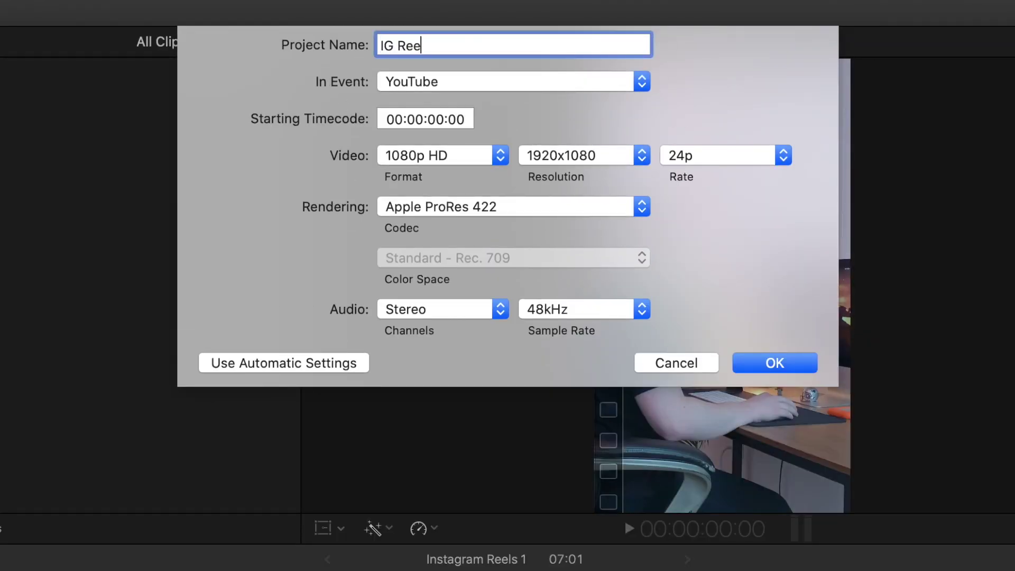
type("ls")
left_click(426, 155)
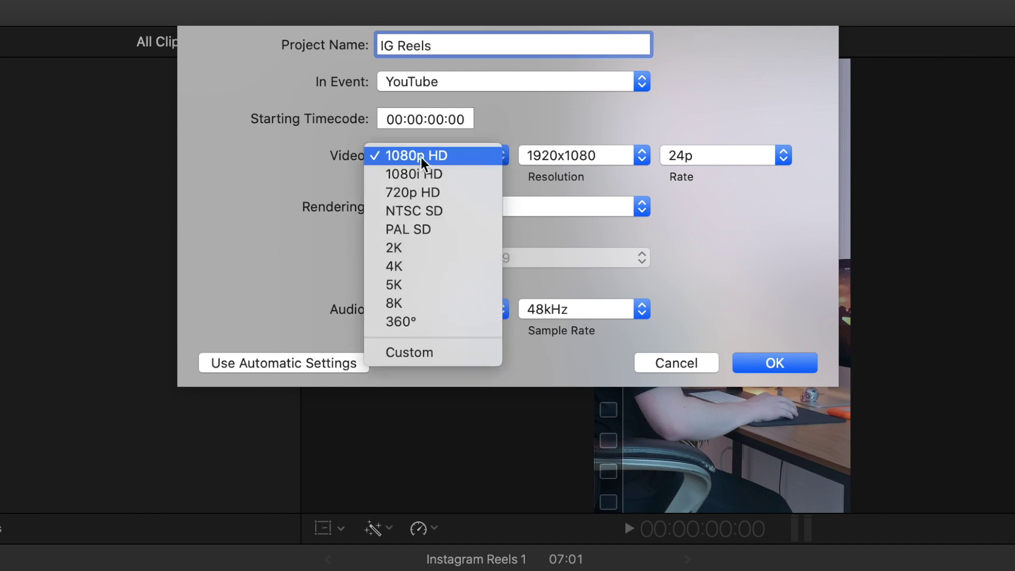
left_click(427, 352)
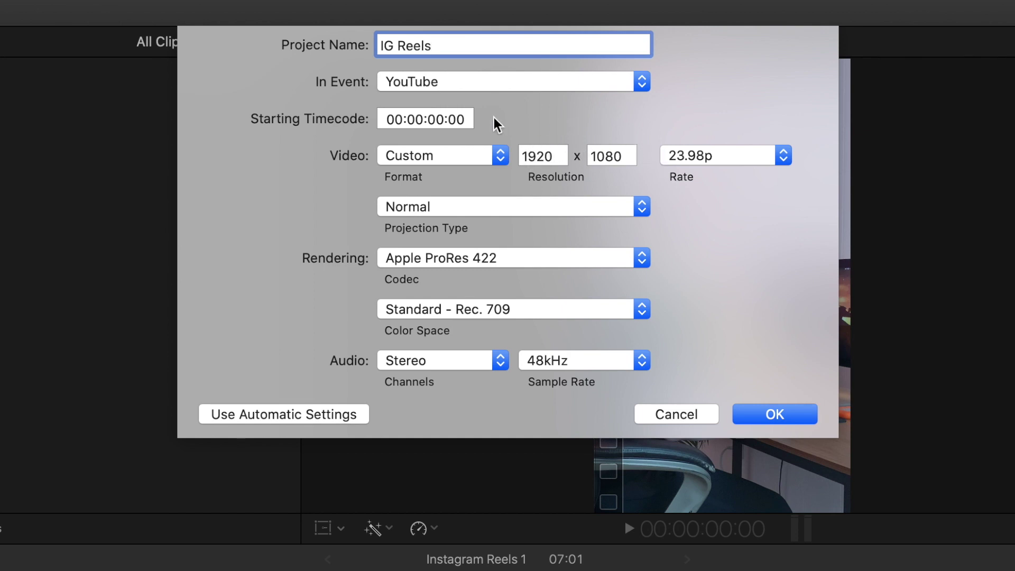
left_click(675, 155)
left_click(603, 180)
double_click(531, 162)
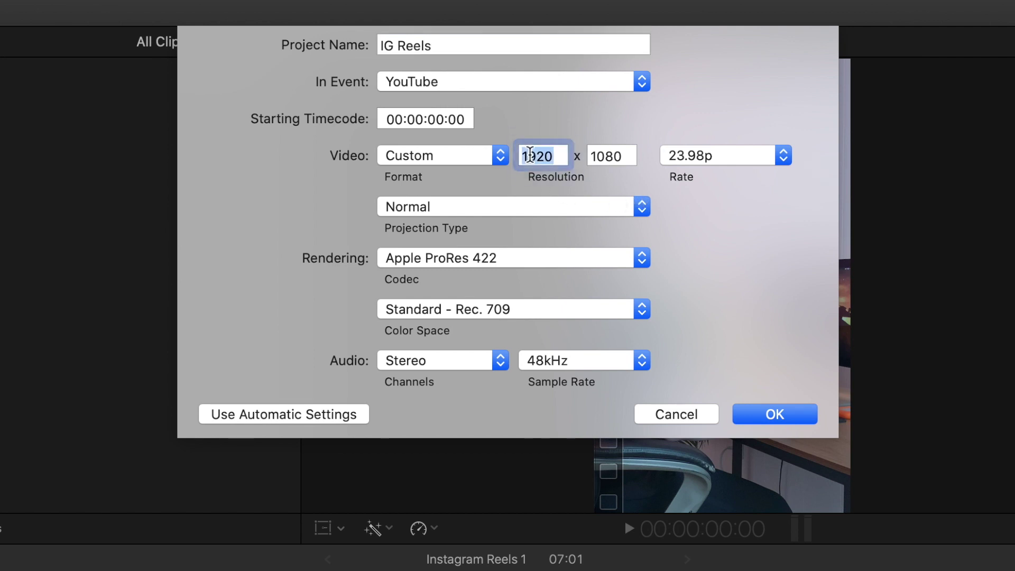
type("1080")
double_click(621, 155)
type("1920")
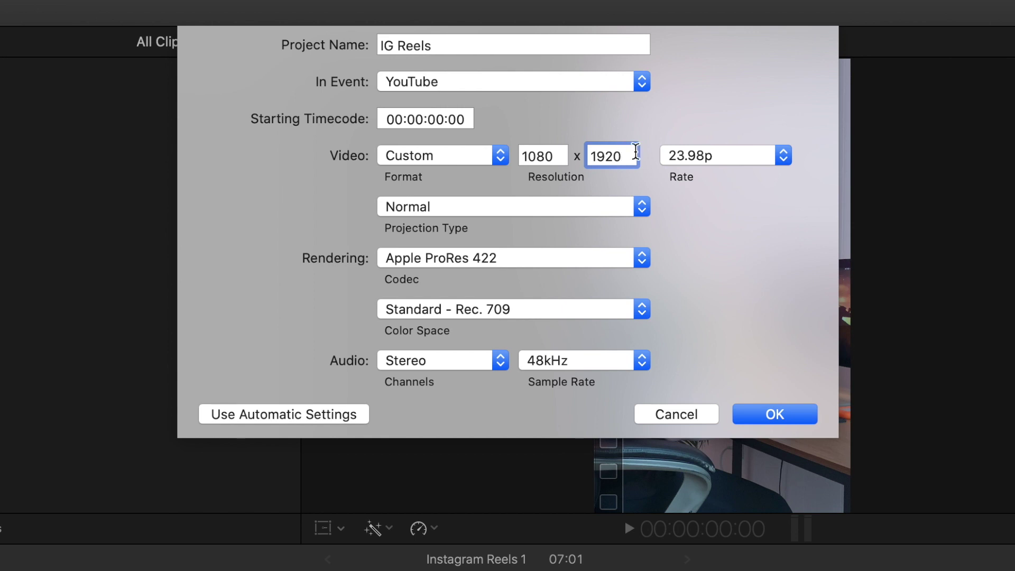
left_click(688, 155)
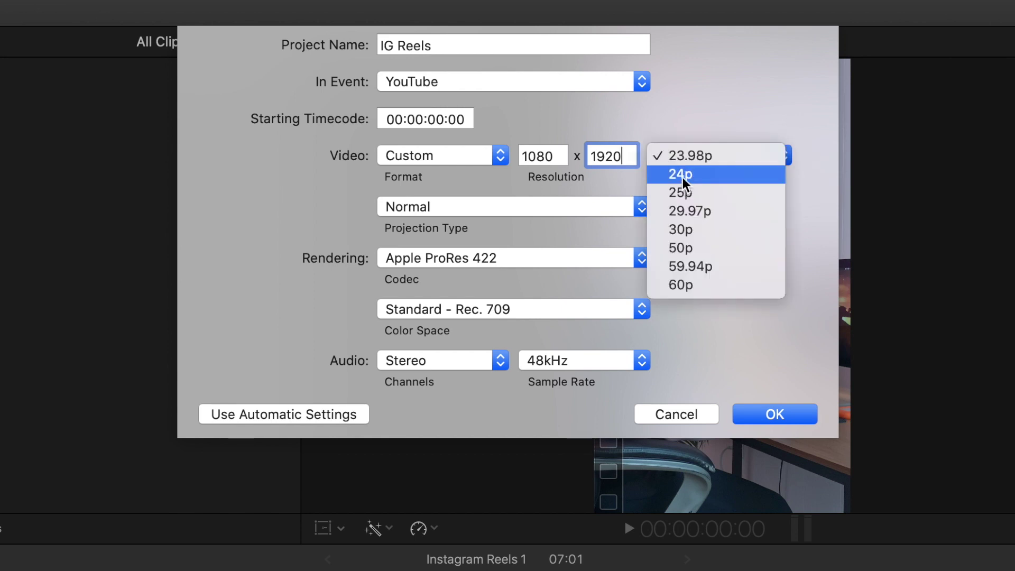
left_click(683, 177)
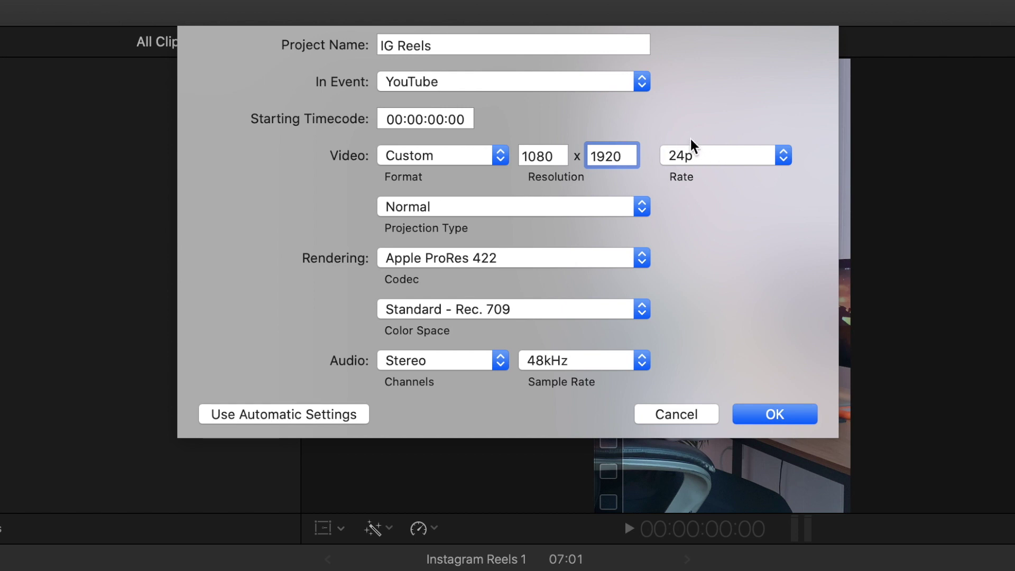
Step: Create the IG Reels project, open it in the timeline, and select the Editing Time-Lapse clip
left_click(775, 415)
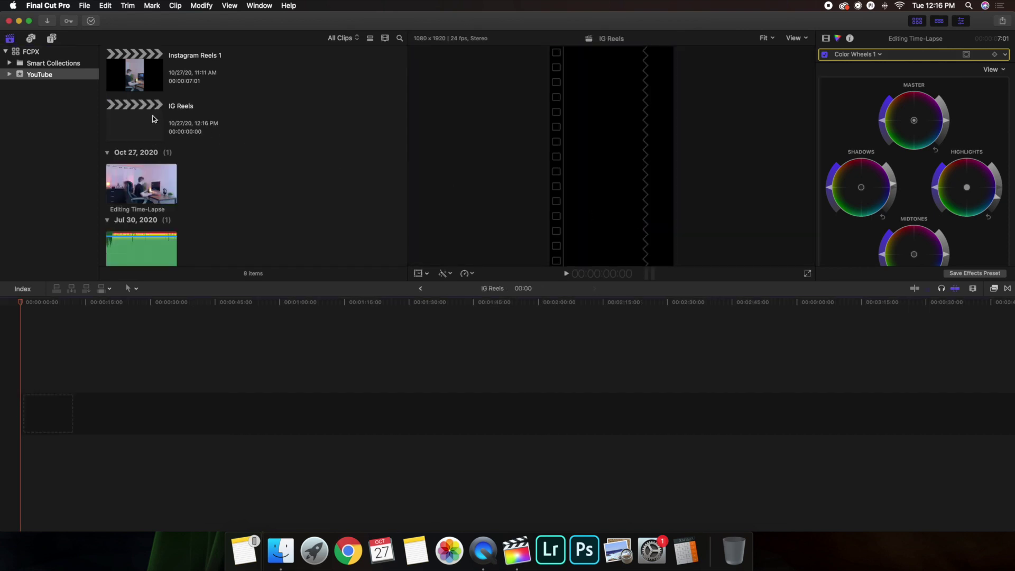
left_click(153, 119)
left_click(11, 358)
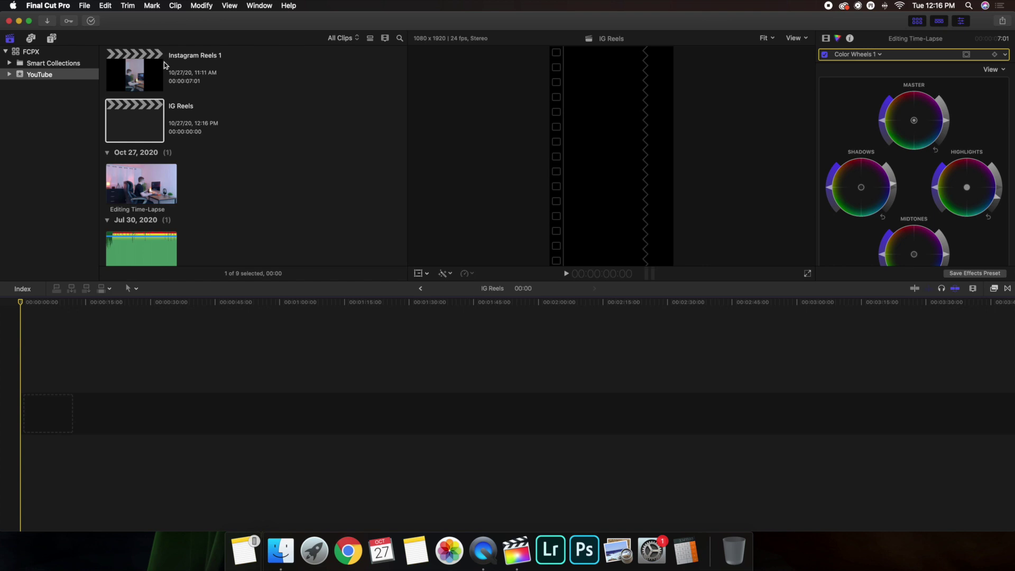
left_click(137, 185)
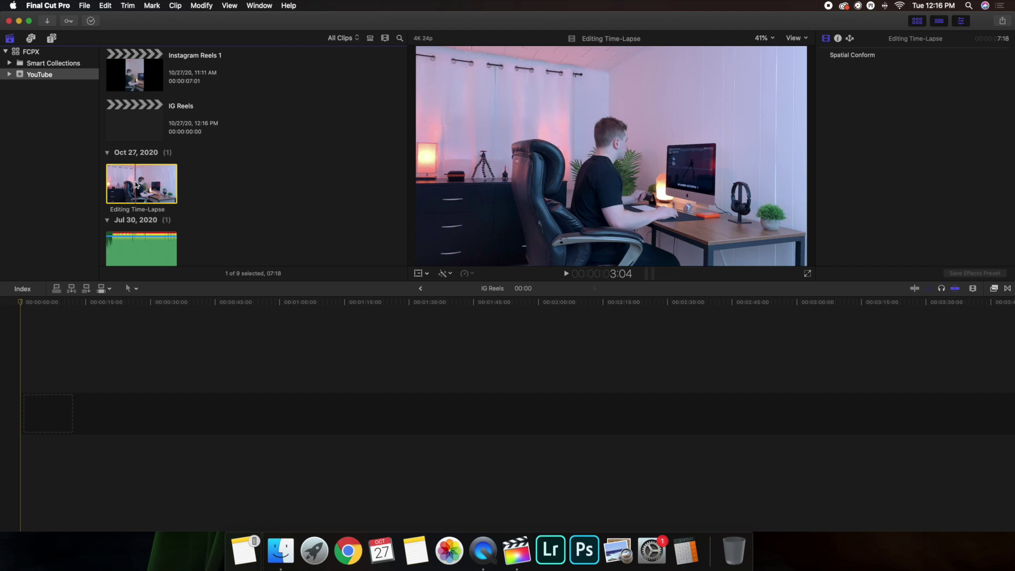
Step: Append the Editing Time-Lapse clip and cut away its 13-frame opening piece
key("e")
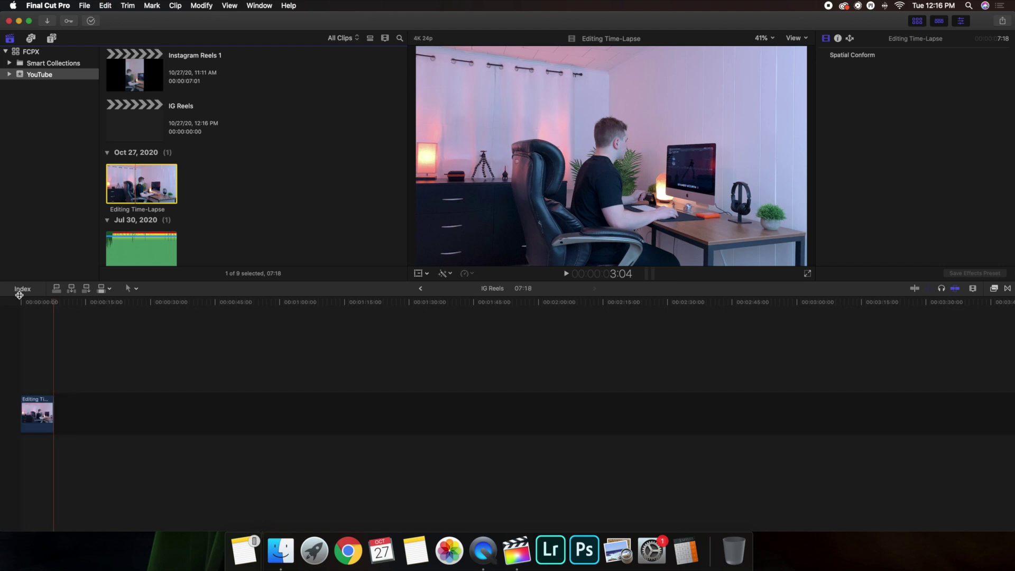
left_click(3, 359)
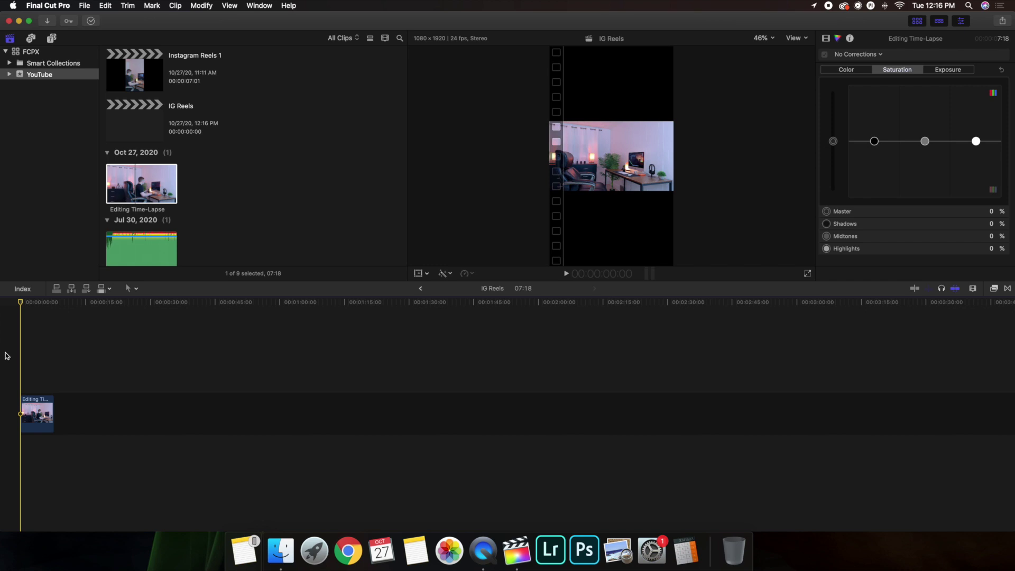
key("super+equal")
key("super+equal")
key("super+equal")
key("super+equal")
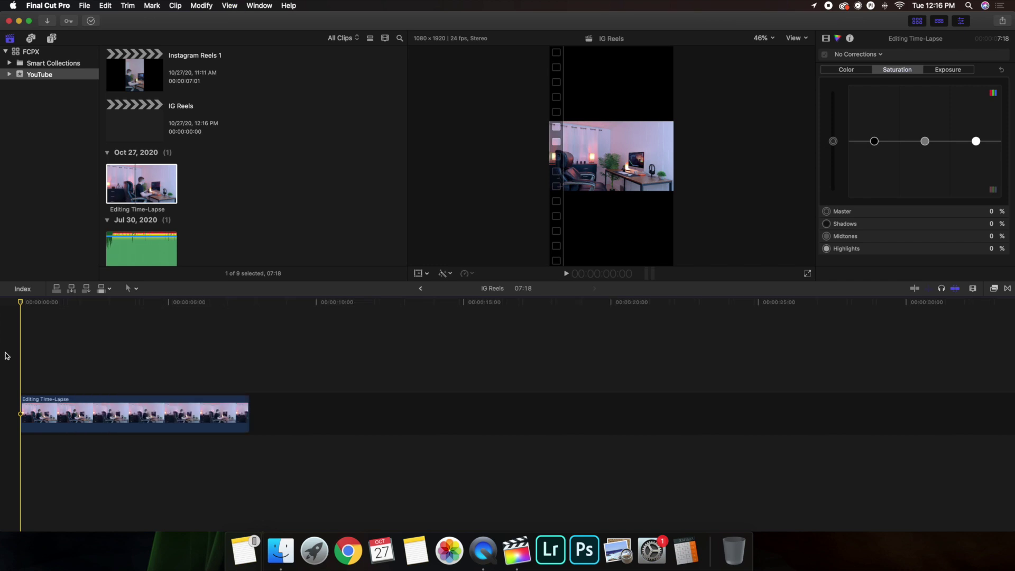
left_click(38, 369)
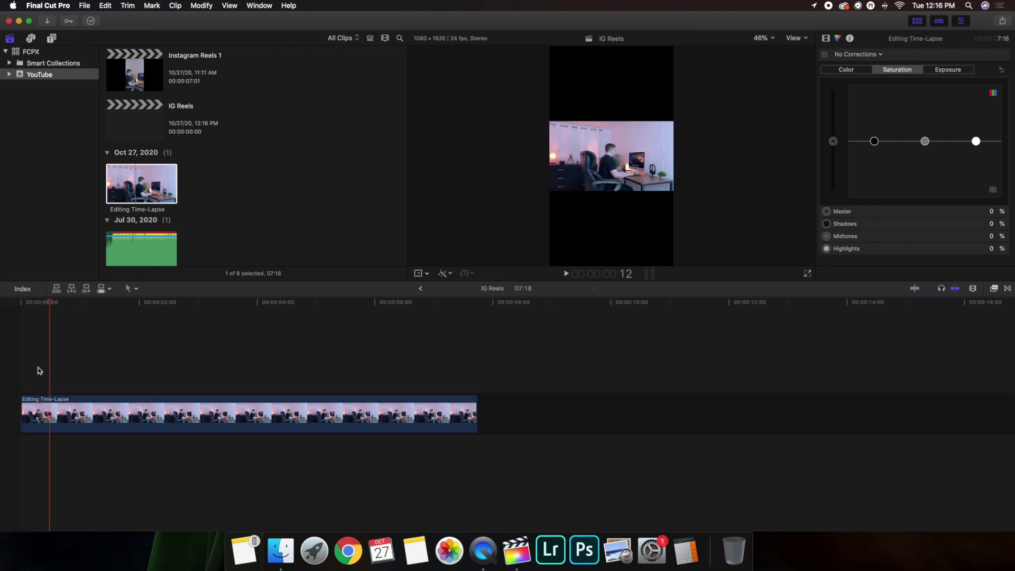
key("Left")
key("Left")
key("Left")
key("Right")
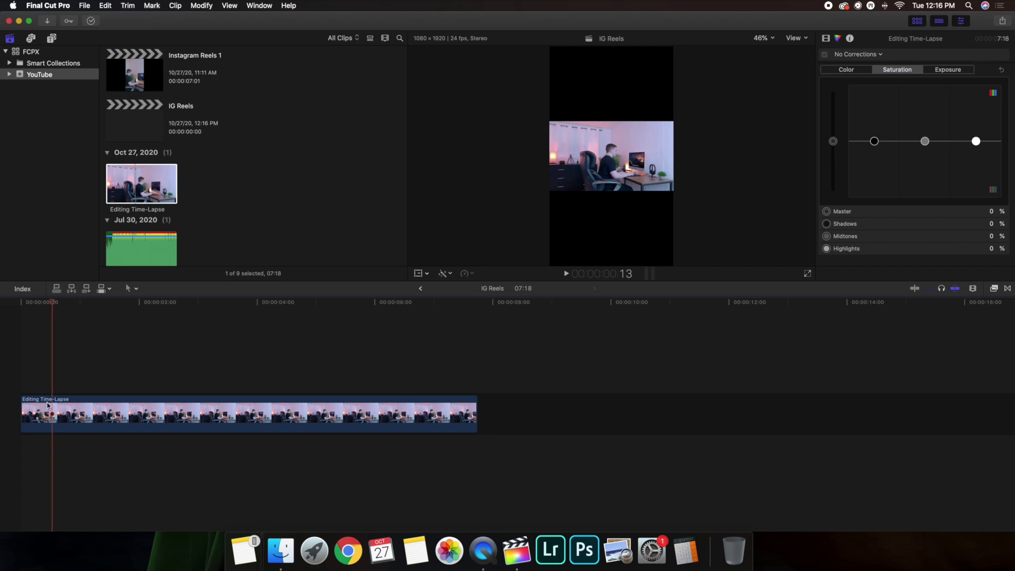
left_click(52, 404)
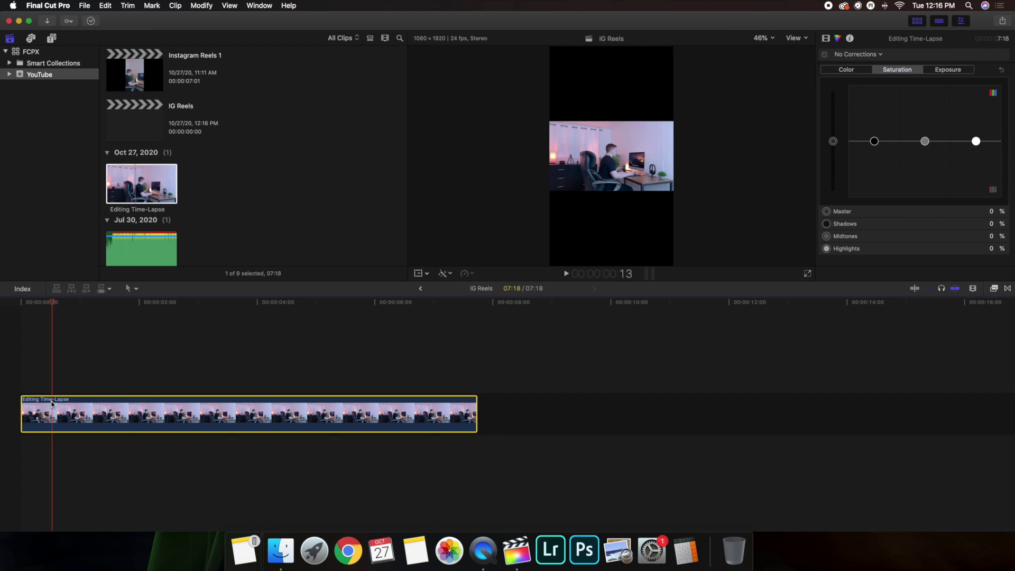
key("super+b")
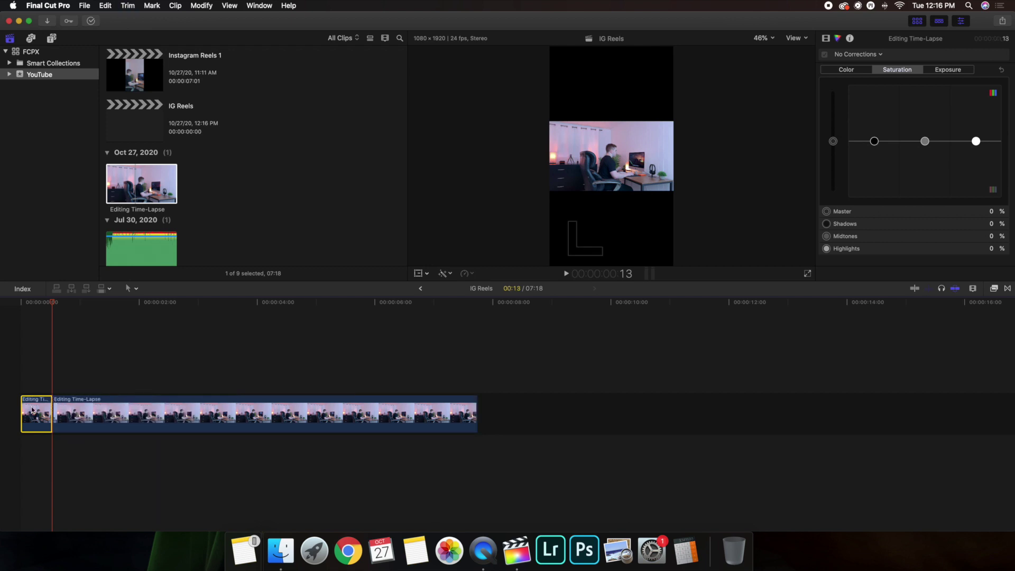
key("Delete")
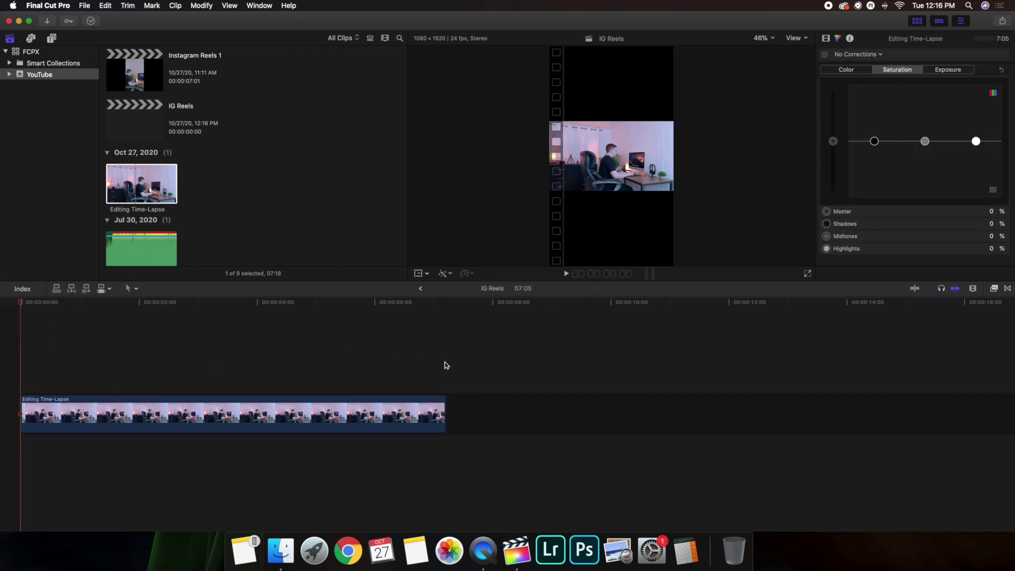
Step: Split the clip at 7:00 and delete the 5-frame end piece
left_click(445, 363)
key("Left")
key("super+6")
key("Left")
key("Left")
key("Left")
key("Left")
key("Left")
key("Left")
key("Left")
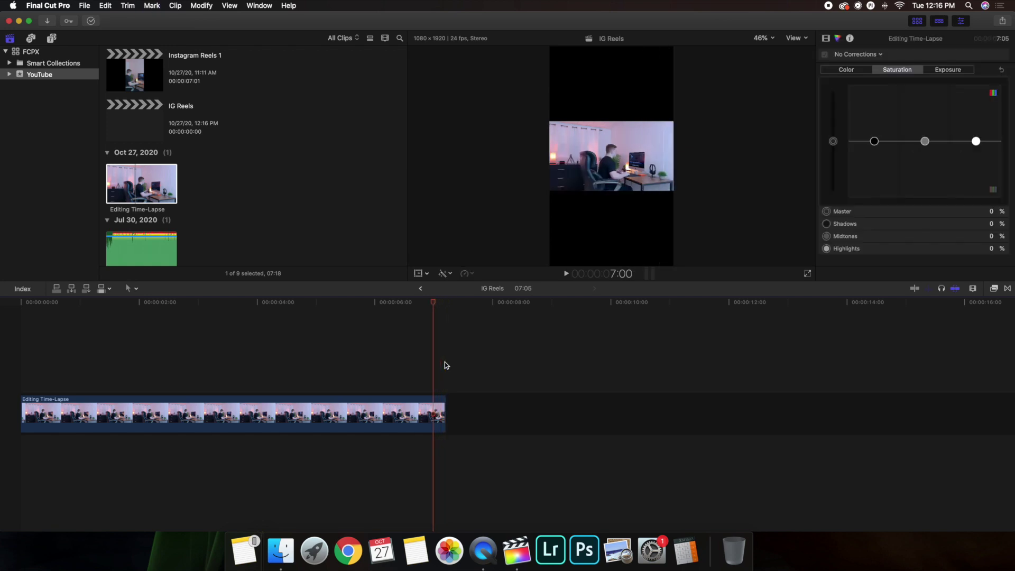
key("Right")
key("Right")
key("Right")
left_click(433, 403)
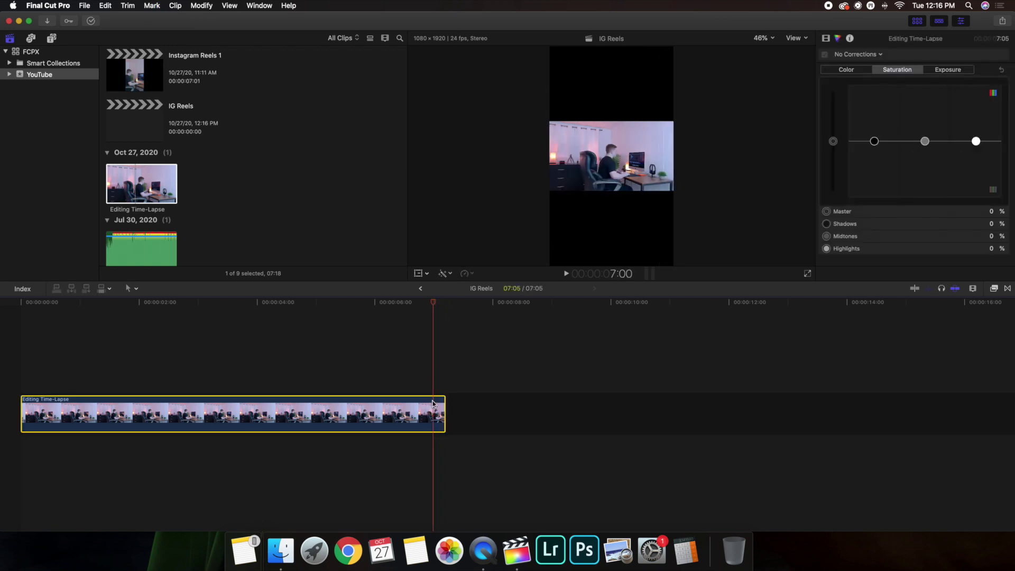
key("super+b")
left_click(439, 405)
key("Delete")
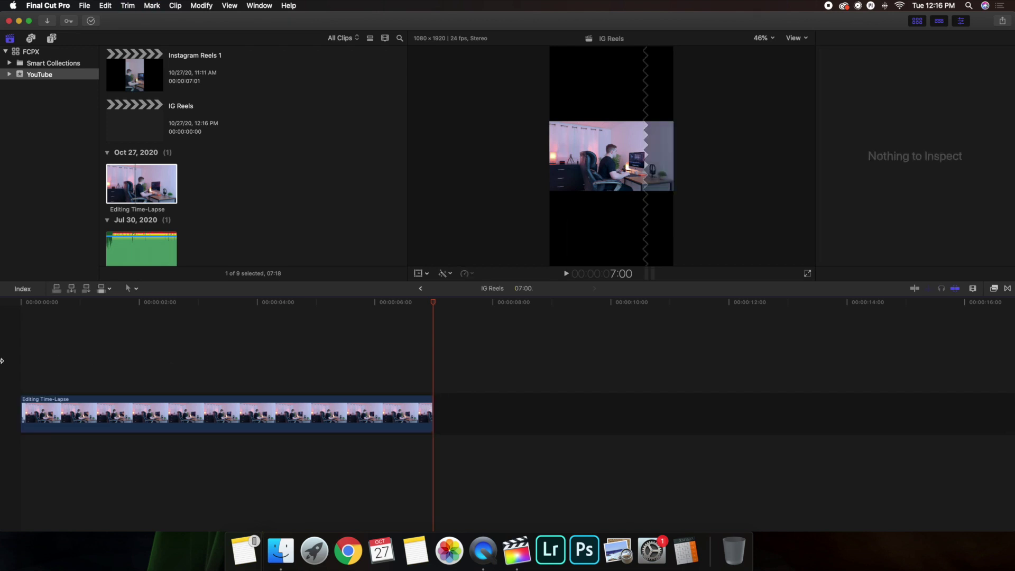
key("Home")
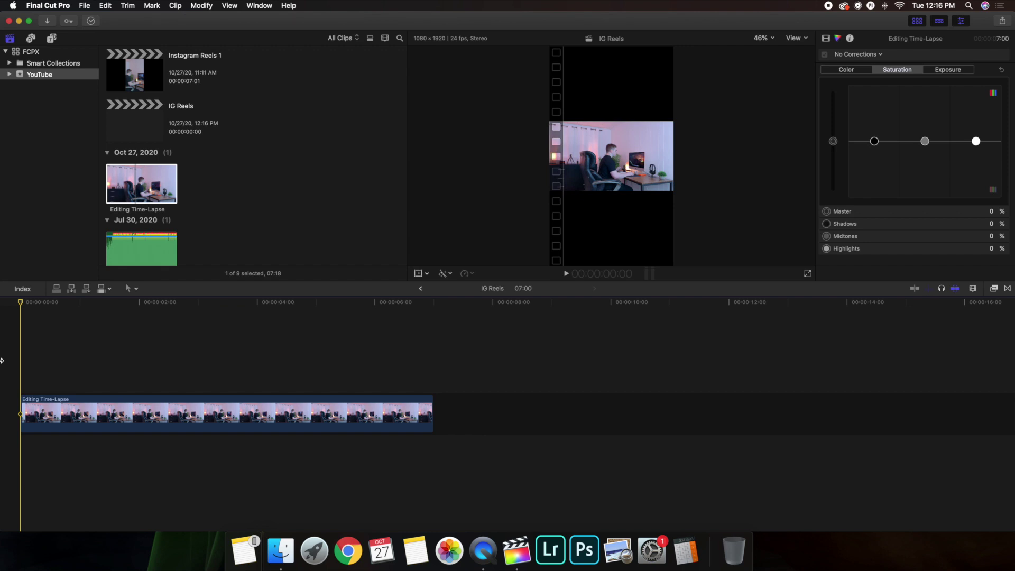
Step: Play back the 7-second IG Reels time-lapse, rewind to the start, and select the clip
left_click(147, 113)
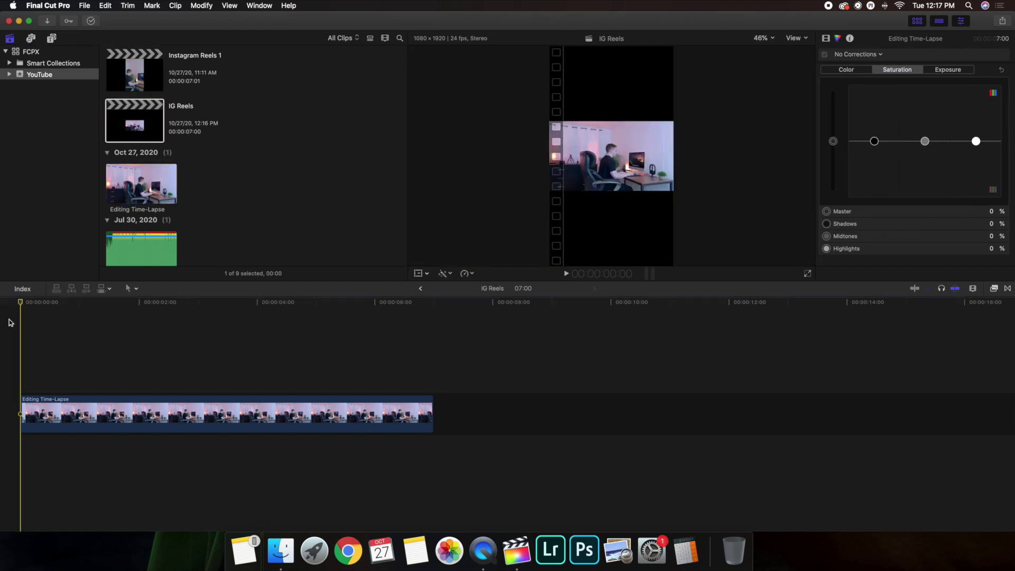
key("space")
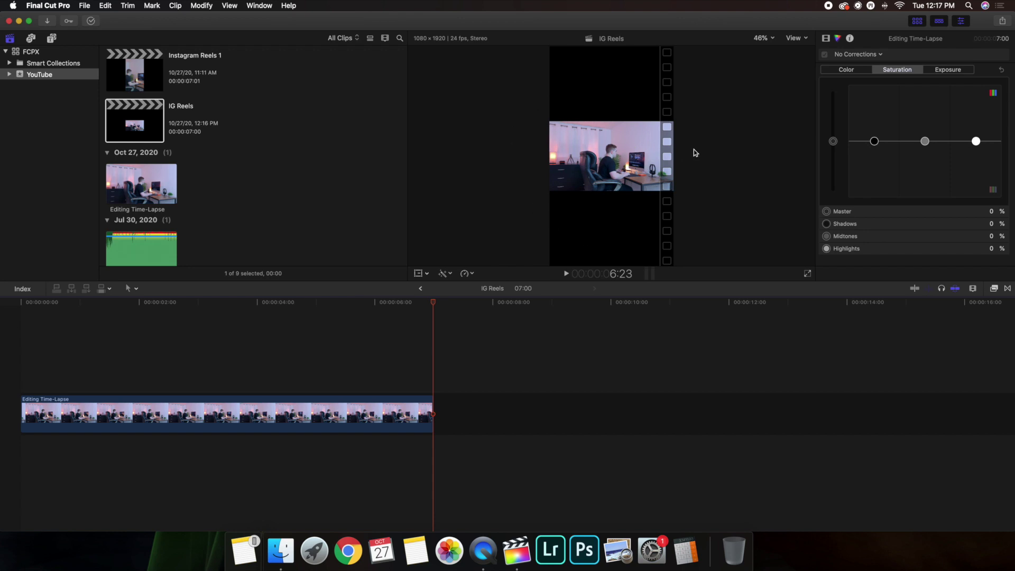
key("Home")
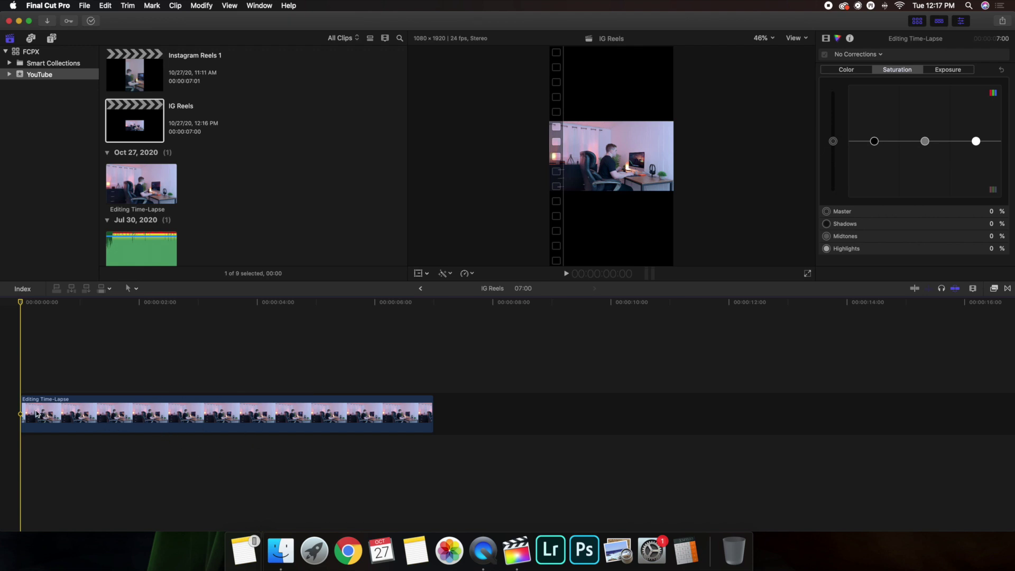
left_click(91, 420)
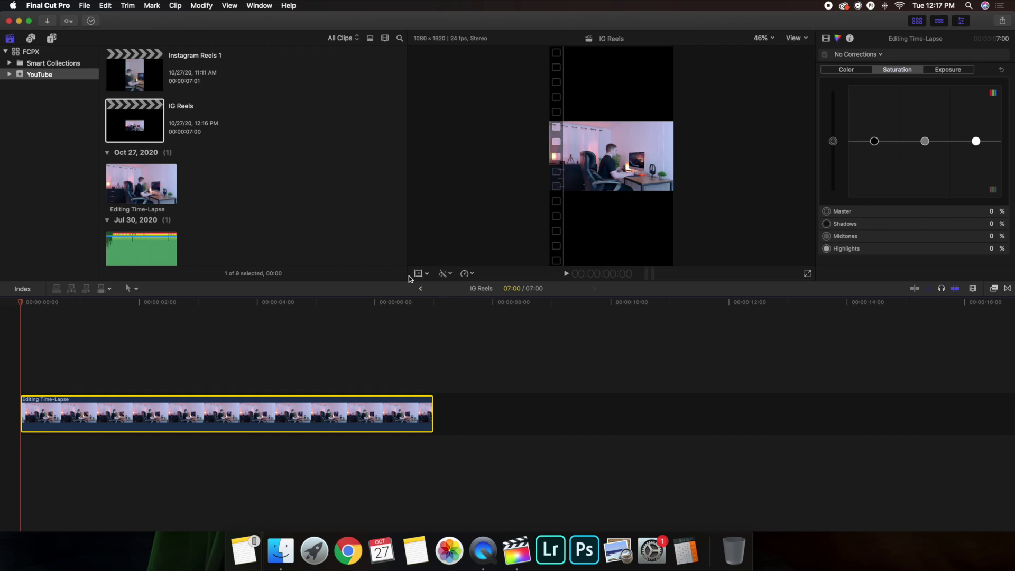
Step: Scale the time-lapse clip up to 326.91% to fill the vertical frame
left_click(826, 38)
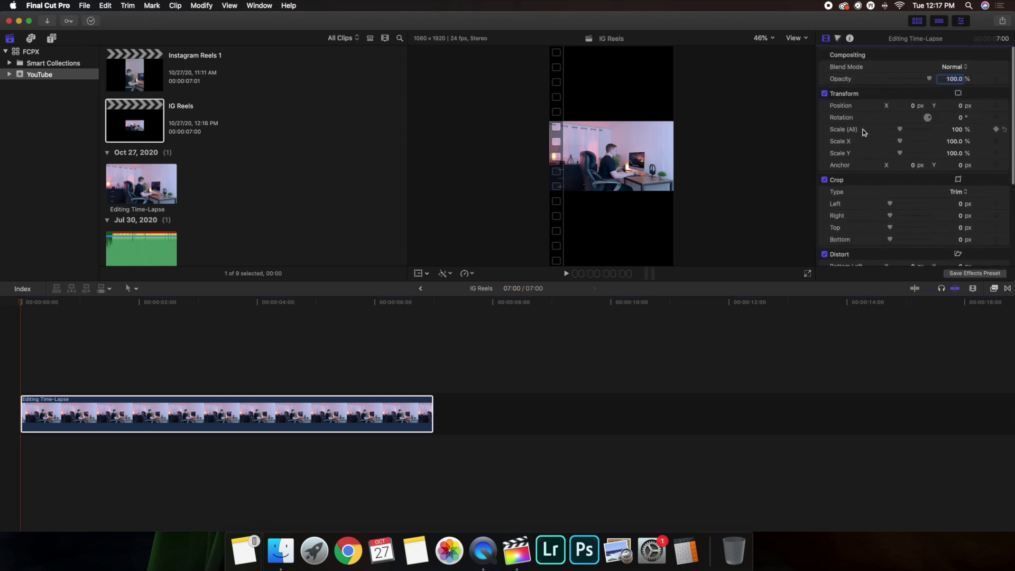
mouse_move(846, 96)
mouse_move(901, 132)
left_mouse_down()
mouse_move(911, 138)
mouse_move(900, 132)
left_mouse_up()
left_click(417, 274)
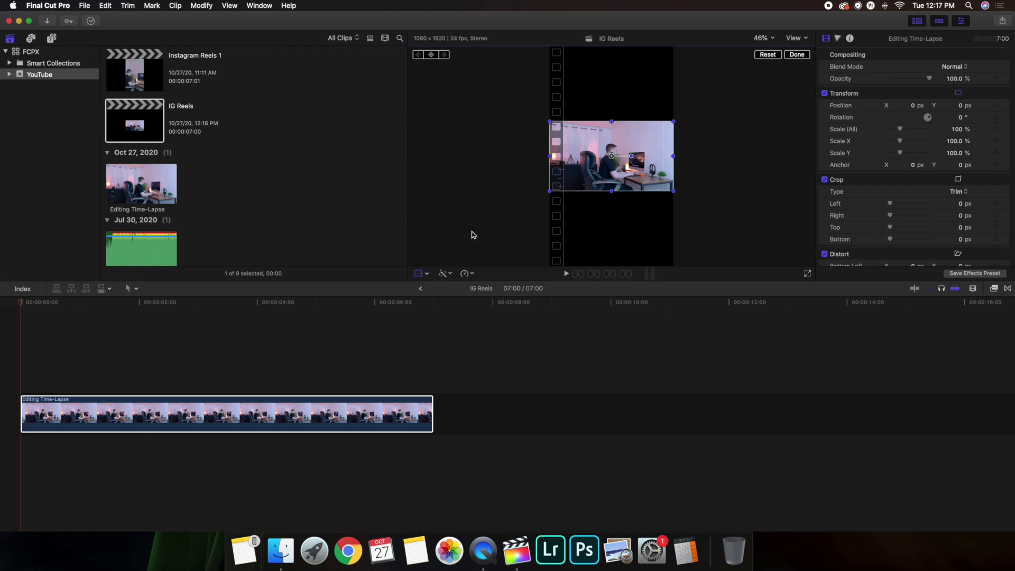
left_click_drag(550, 191, 496, 269)
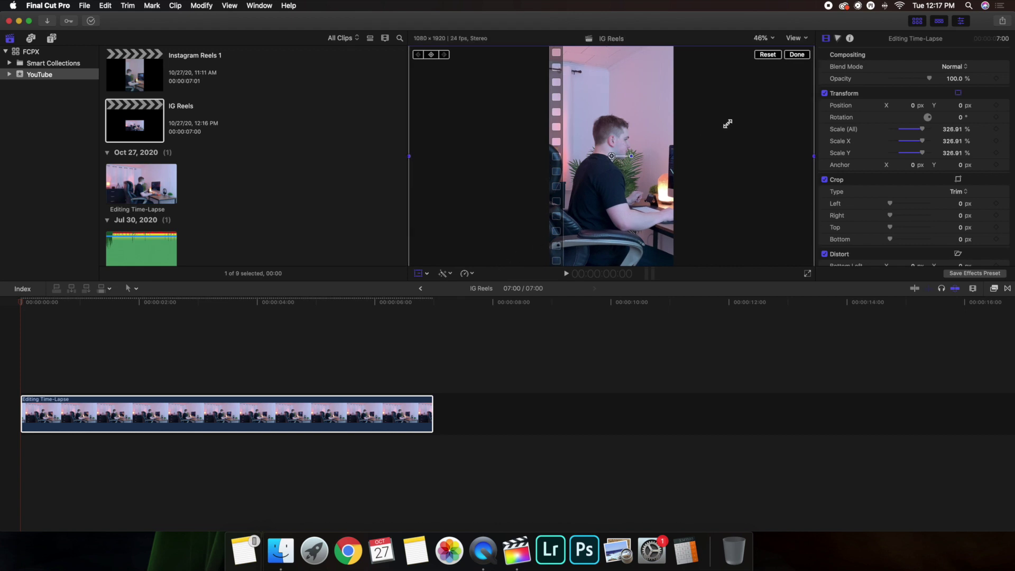
left_click(803, 55)
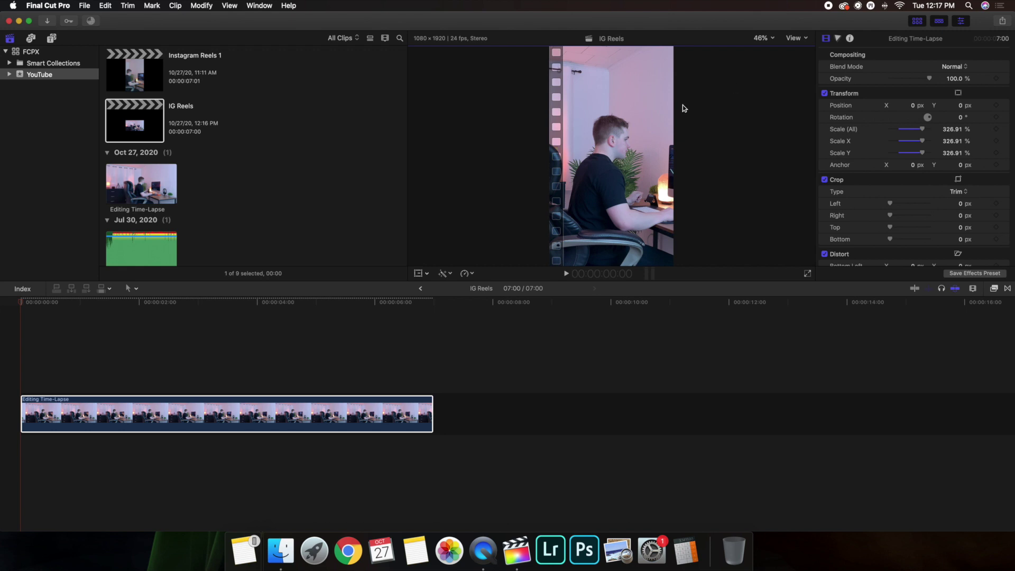
Step: Shift the scaled clip left to X position -373.6 px to frame the desk
left_click(14, 365)
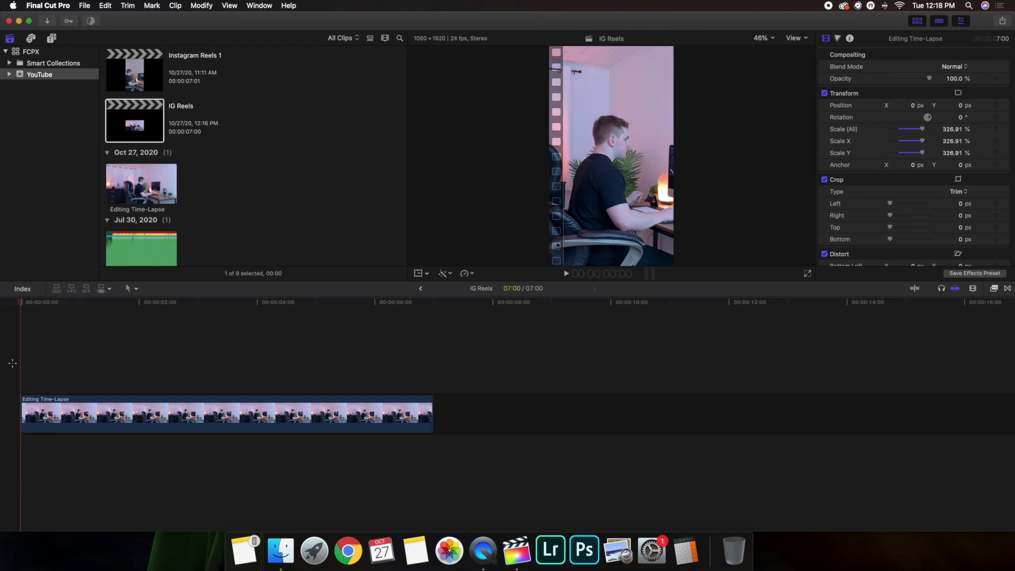
left_click(100, 418)
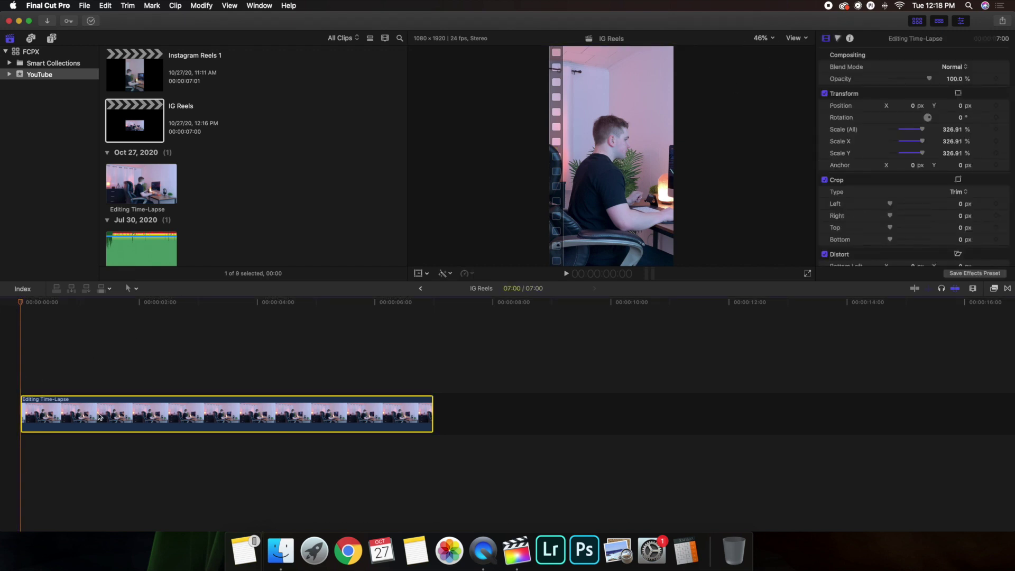
left_click(418, 273)
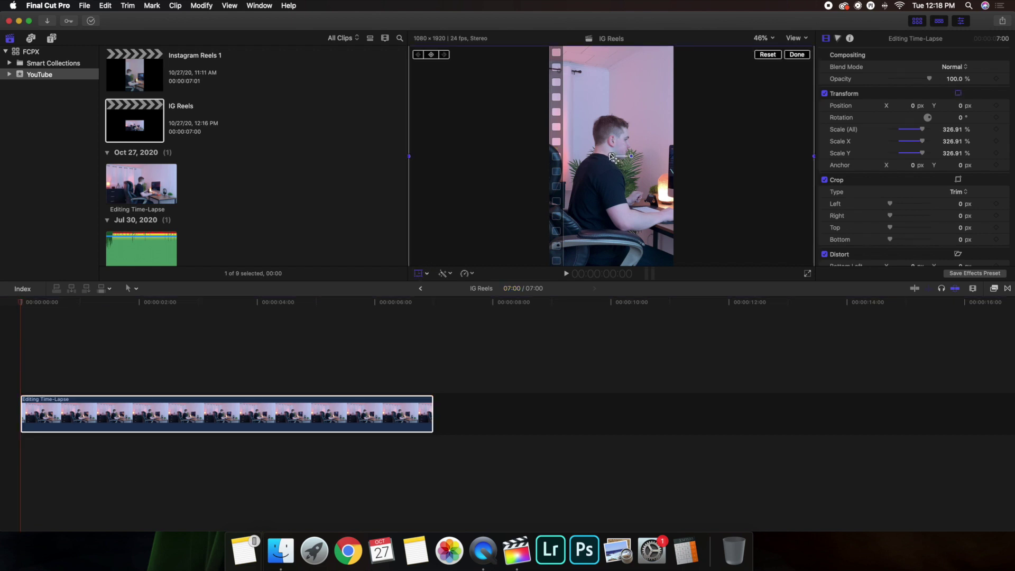
left_click_drag(611, 156, 570, 157)
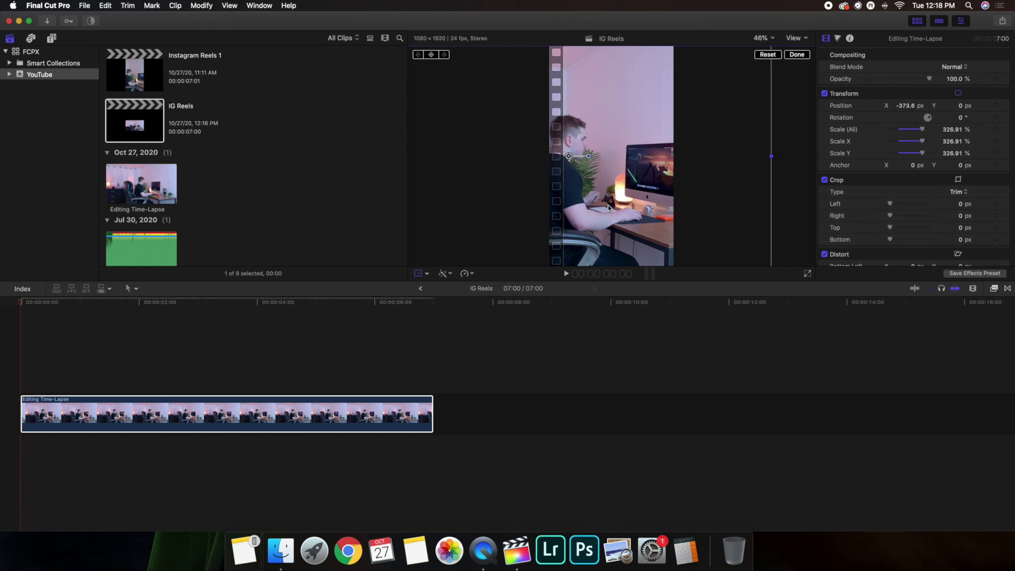
left_click(795, 56)
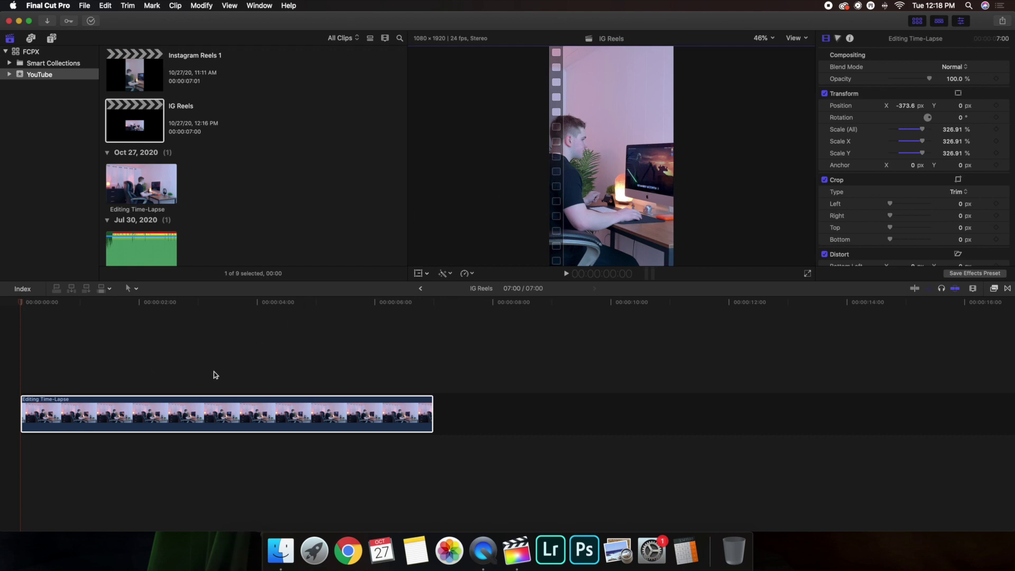
left_click(258, 374)
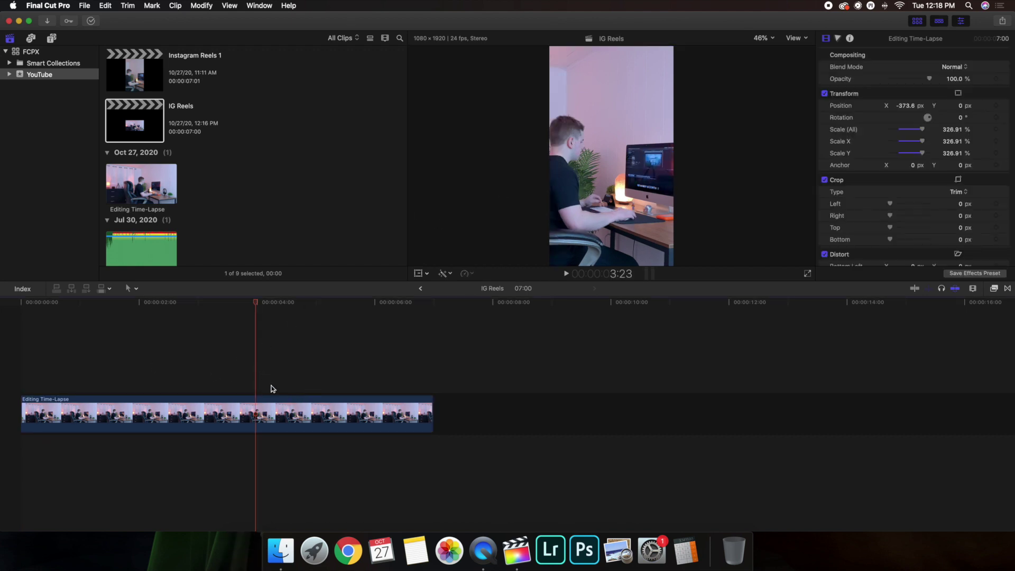
left_click(256, 415)
key("super+b")
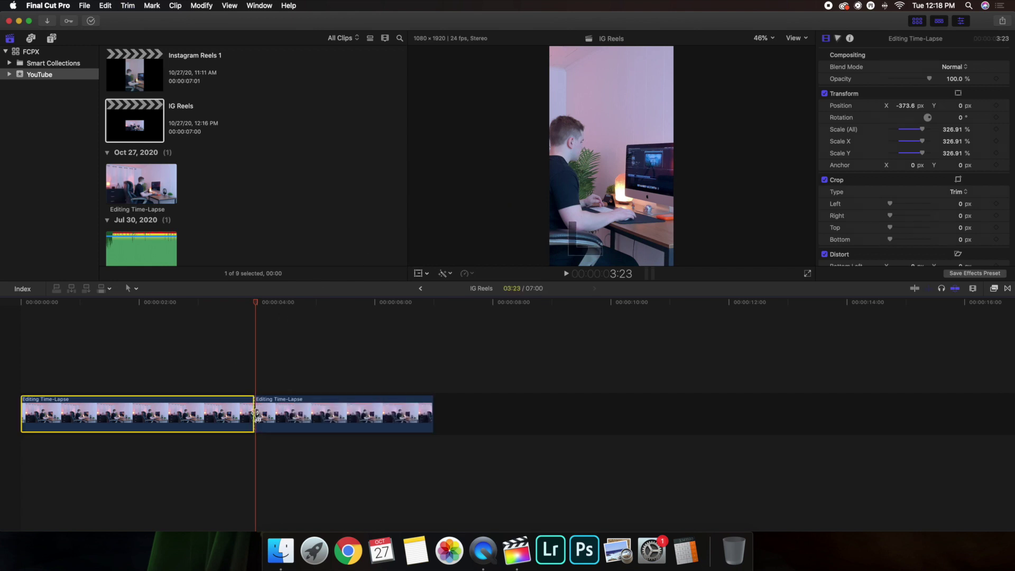
left_click(279, 406)
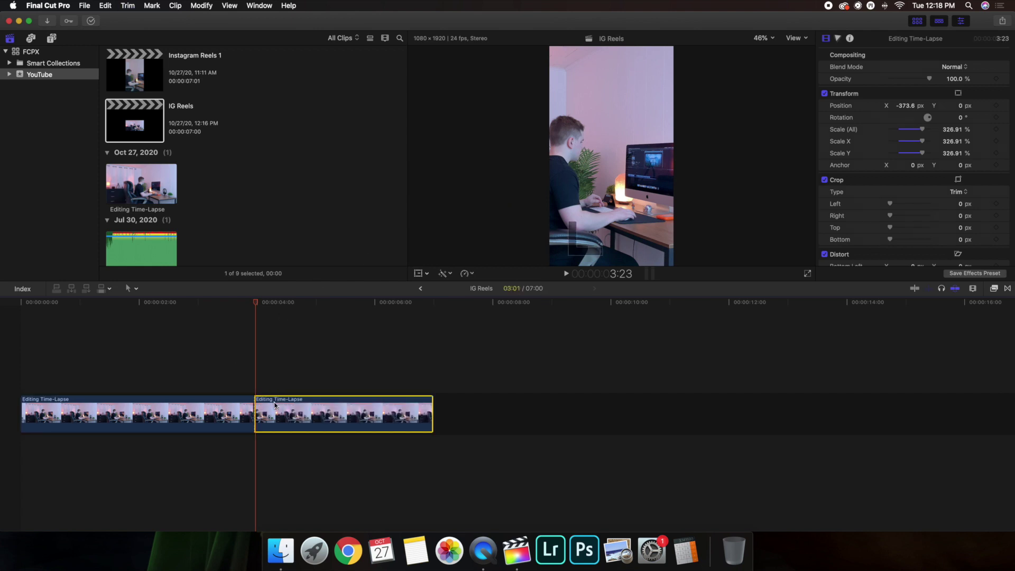
left_click(416, 273)
left_click_drag(569, 157, 646, 156)
left_click(801, 55)
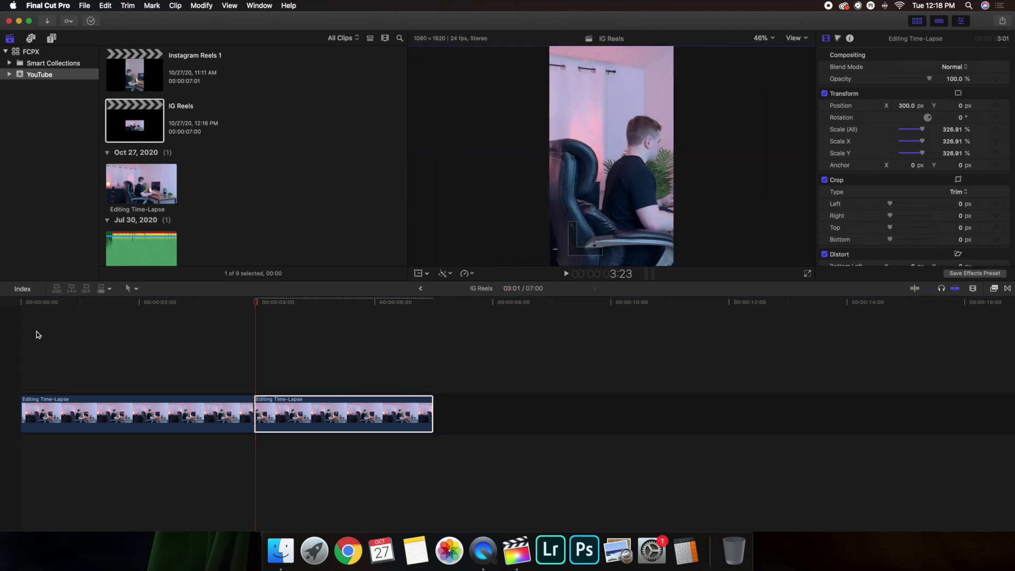
left_click(3, 363)
key("space")
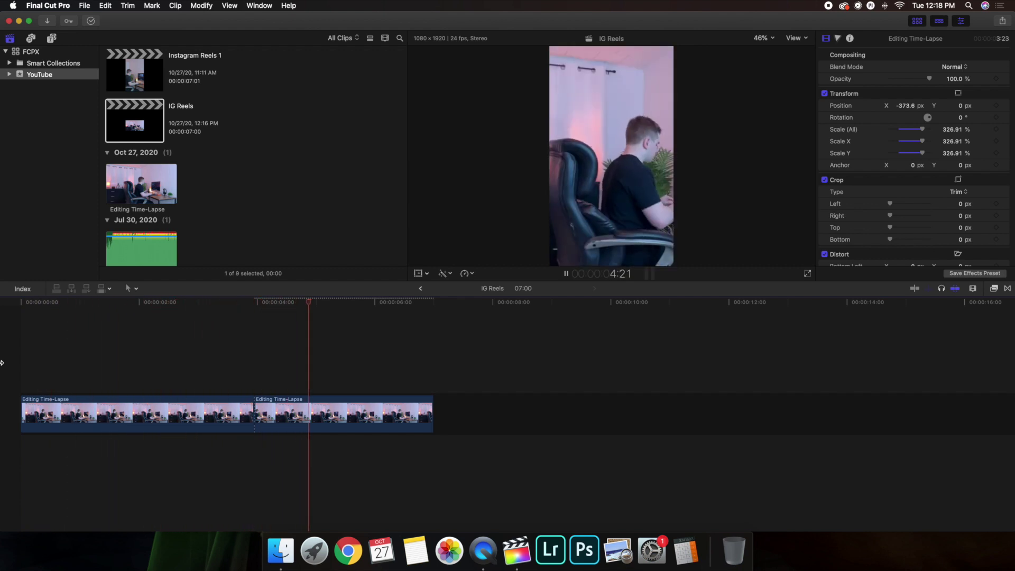
key("space")
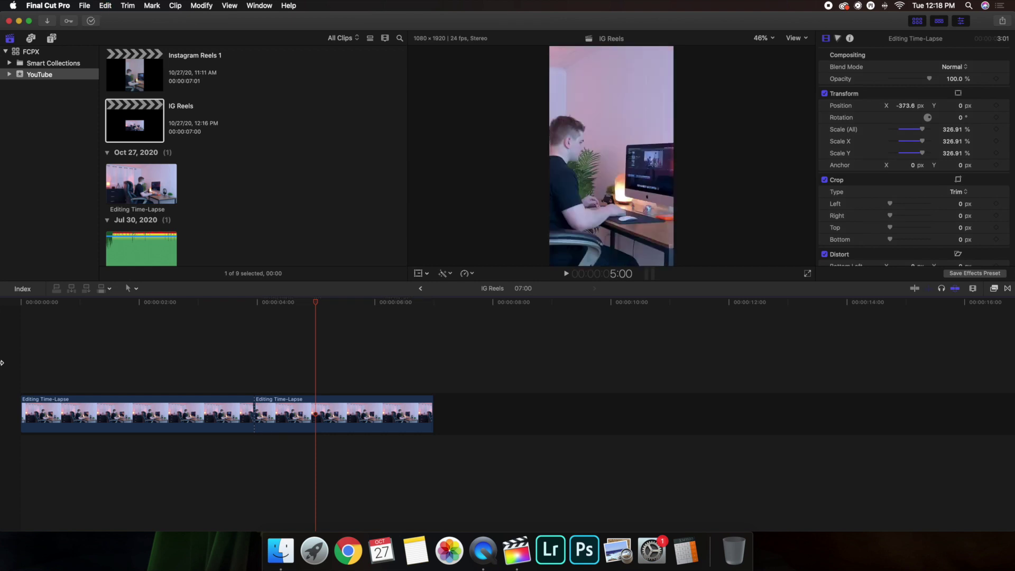
key("super+z")
key("super+z")
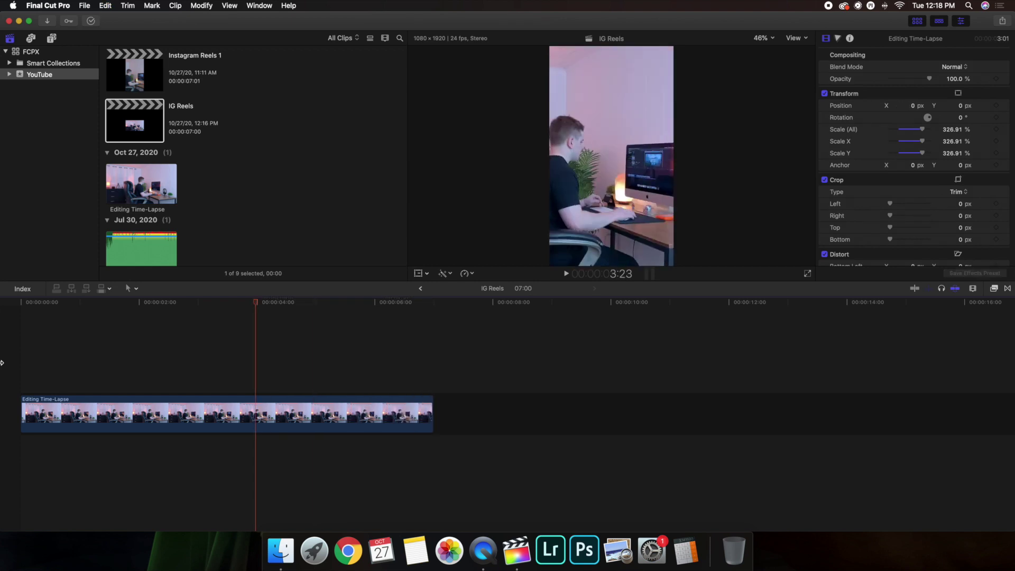
key("super+shift+z")
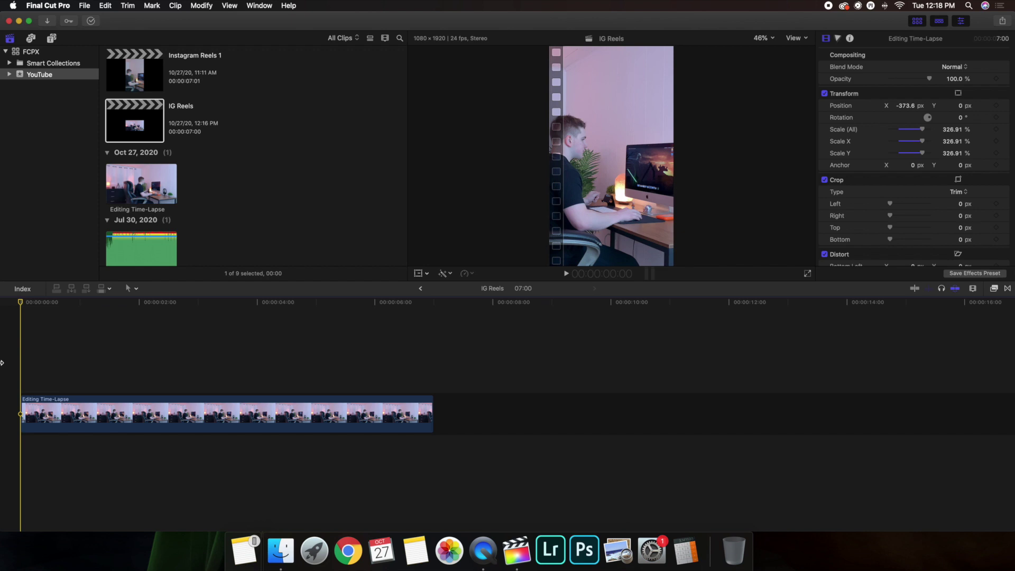
Step: Apply the VFX Tutorials color effect to the time-lapse clip
left_click(994, 289)
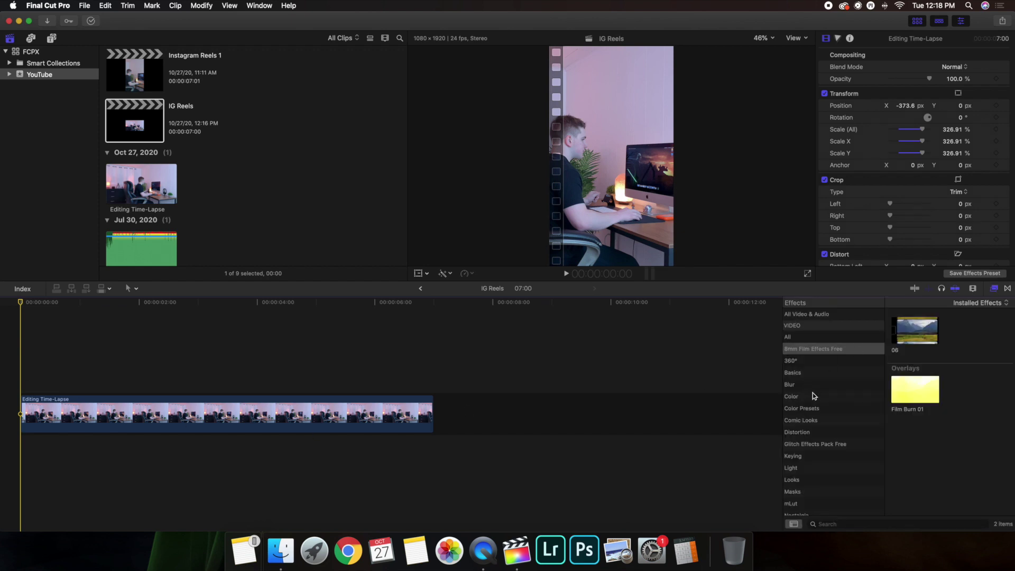
scroll(814, 394, "down", 3)
left_click(808, 361)
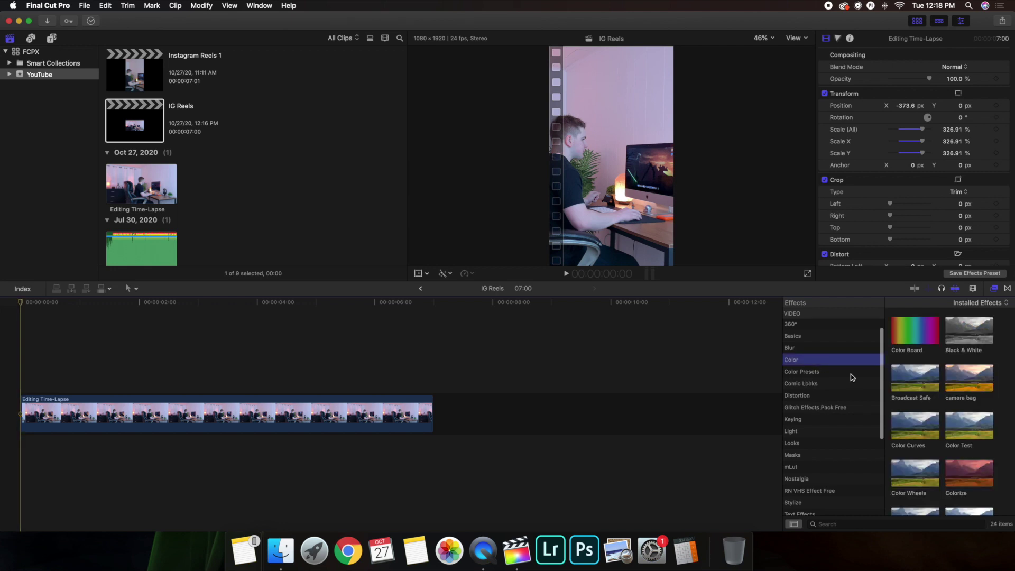
scroll(912, 404, "down", 5)
scroll(914, 407, "down", 4)
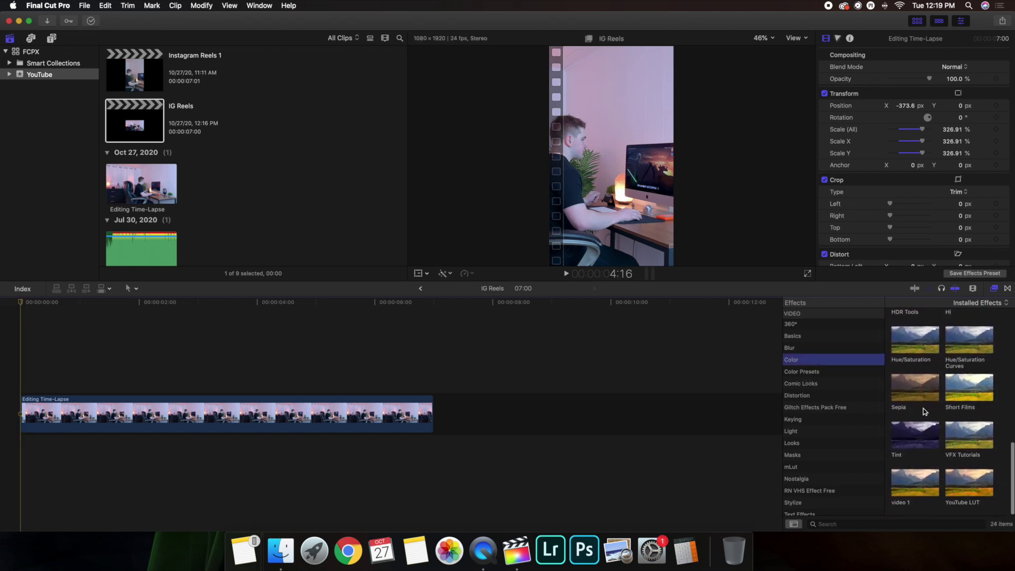
left_click(924, 433)
left_click_drag(924, 434, 365, 414)
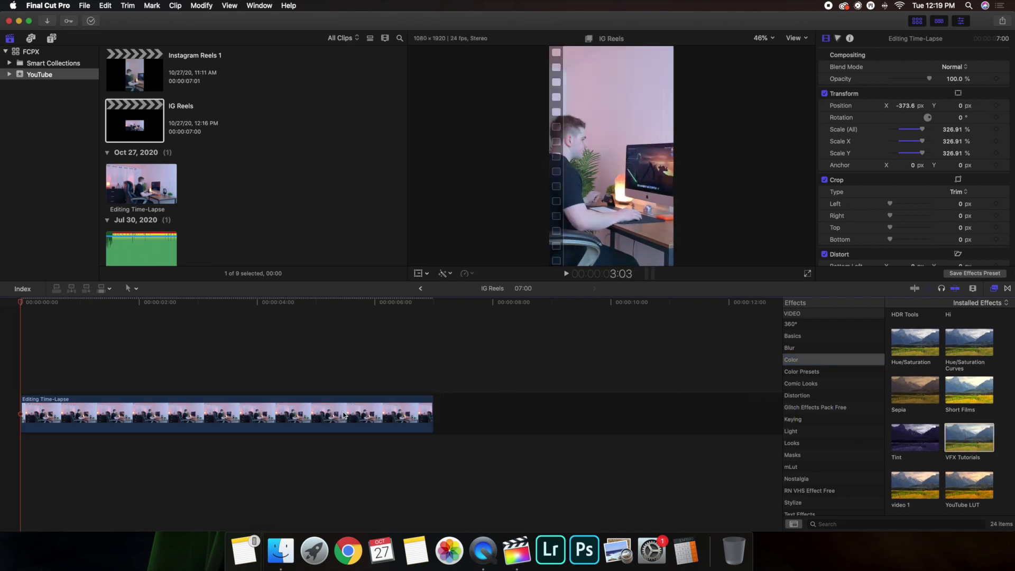
left_click(996, 290)
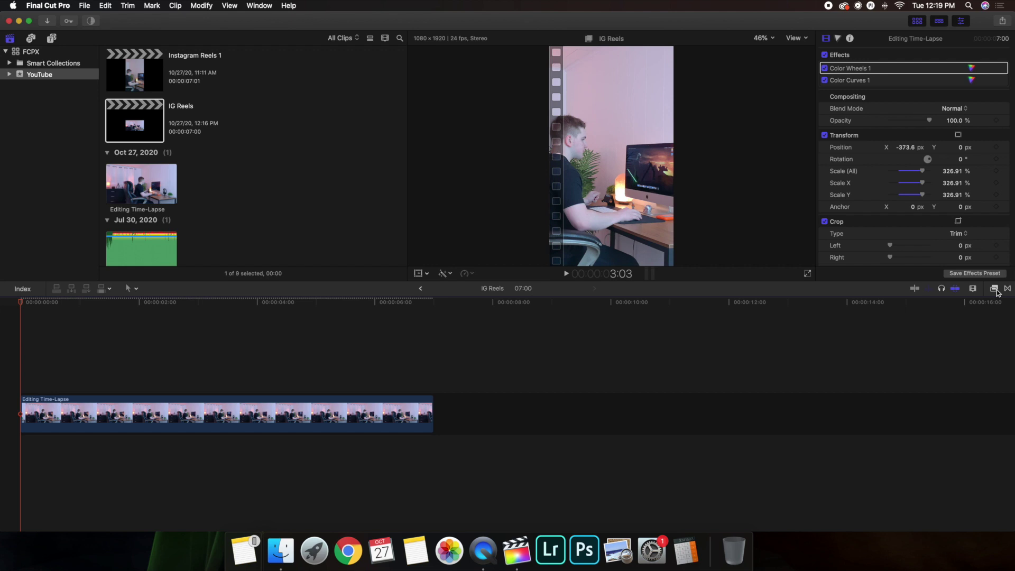
Step: Switch the clip's color correction to Color Wheels 1
left_click(840, 39)
left_click(852, 54)
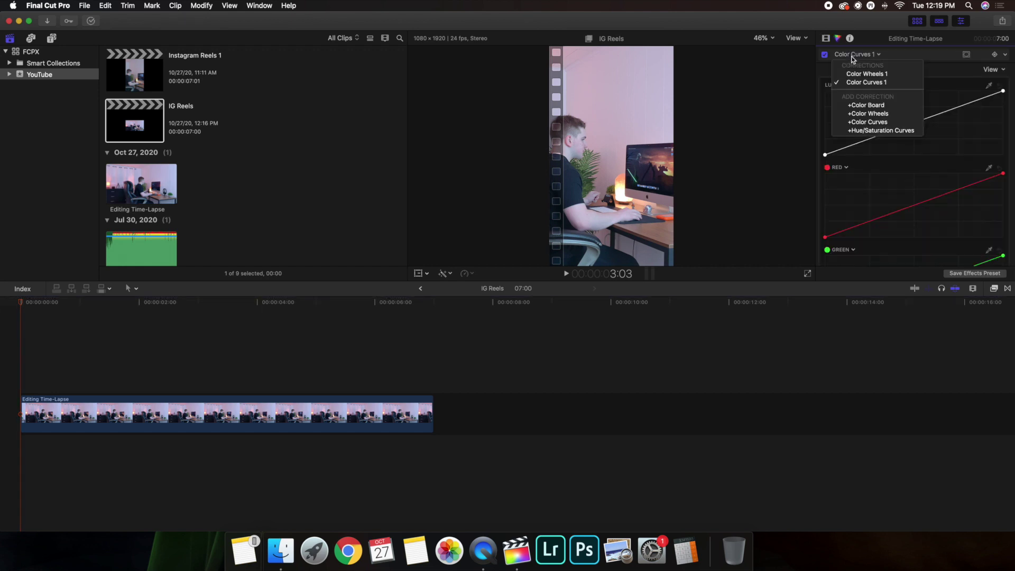
left_click(855, 74)
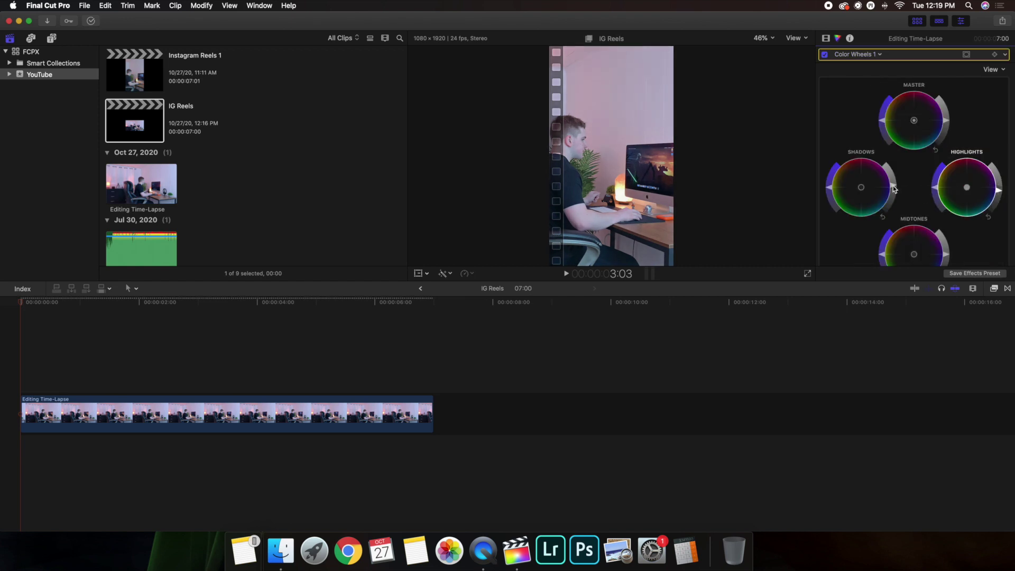
Step: Select the clip, toggle the viewer's on-screen transform controls, and finish with Done
left_click(8, 358)
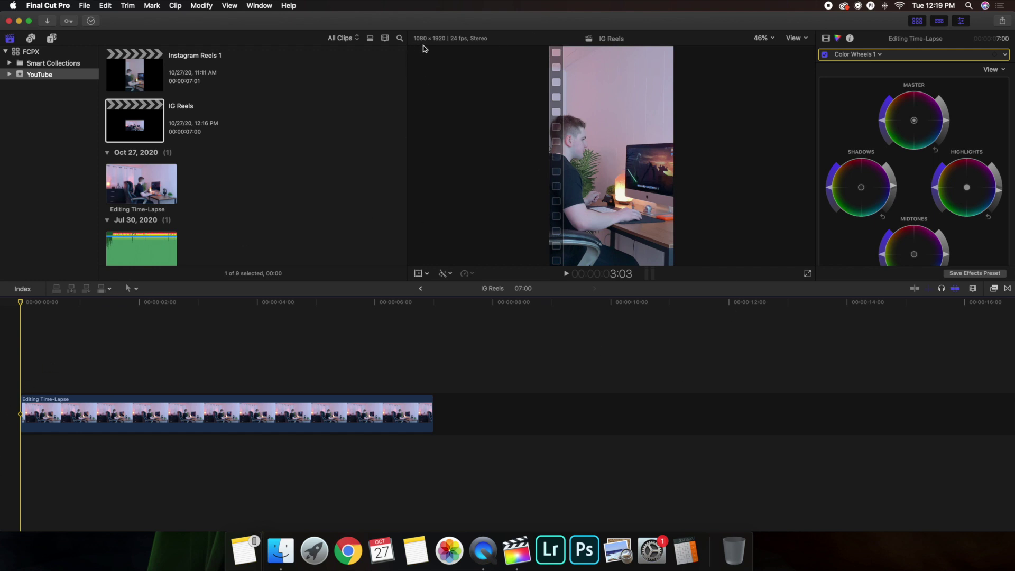
left_click(290, 406)
left_click(418, 274)
left_click(418, 273)
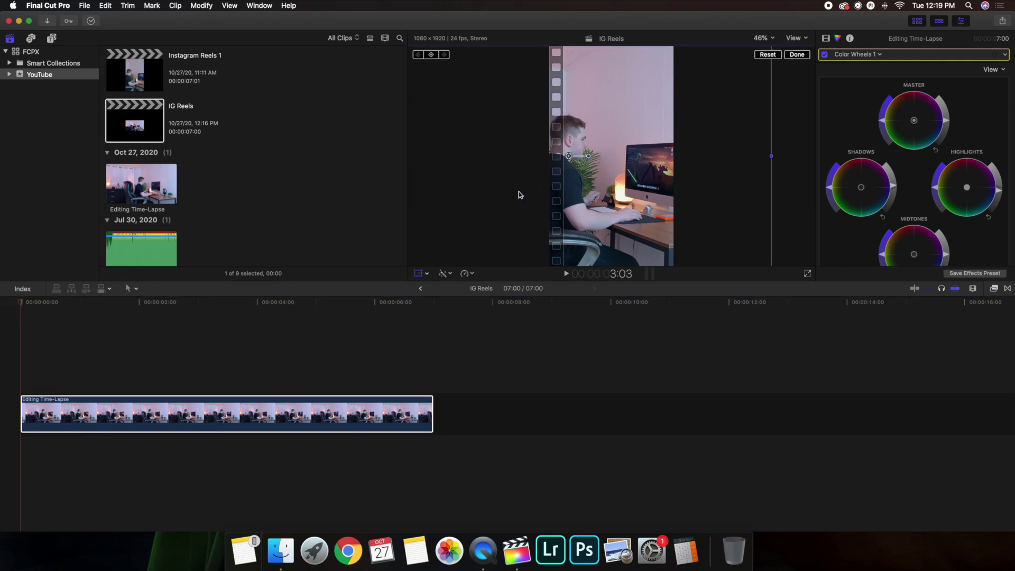
left_click(6, 362)
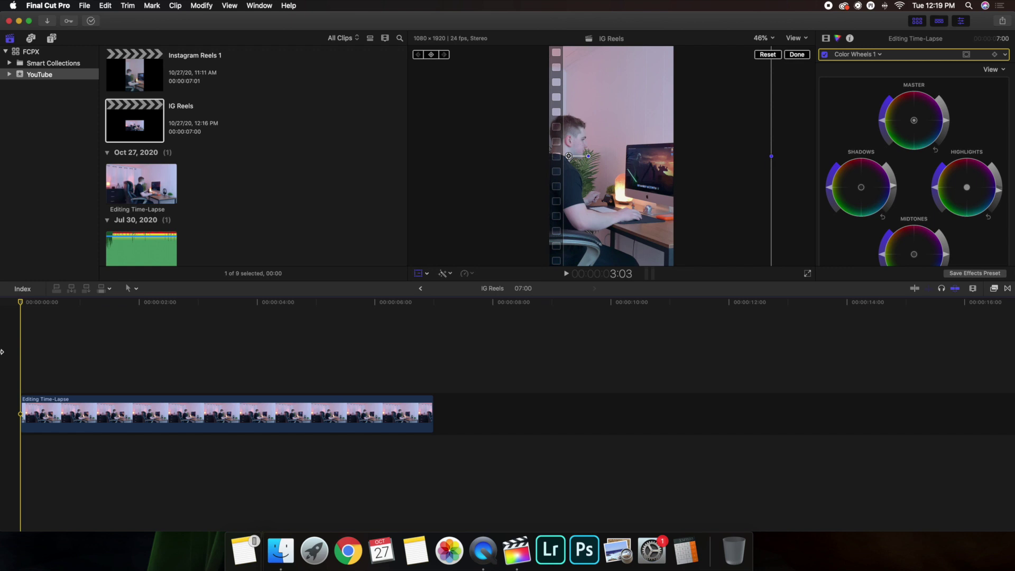
left_click(796, 54)
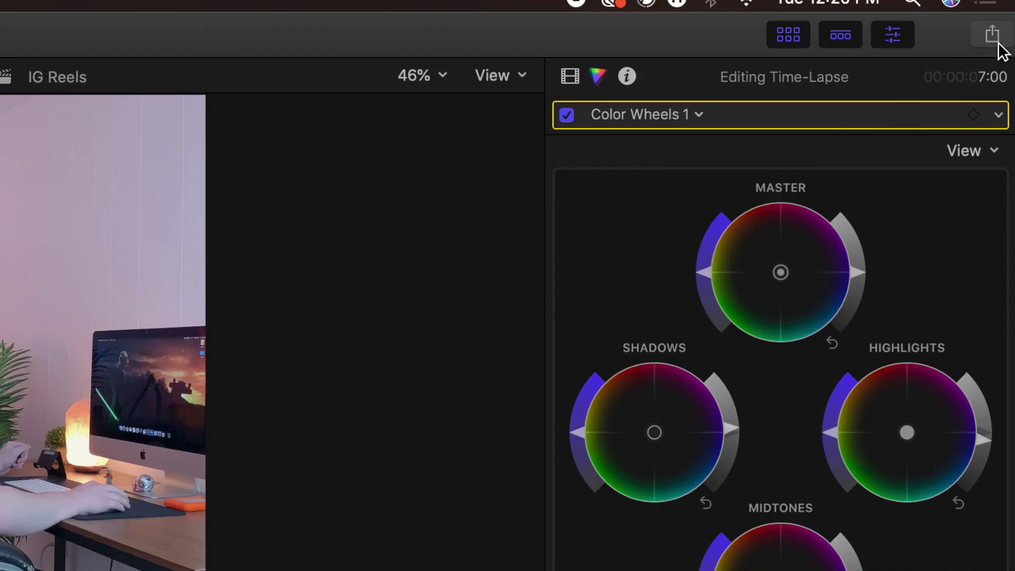
Step: Export the project as an H.264 file saved as 'IG Reels' in Downloads
left_click(992, 35)
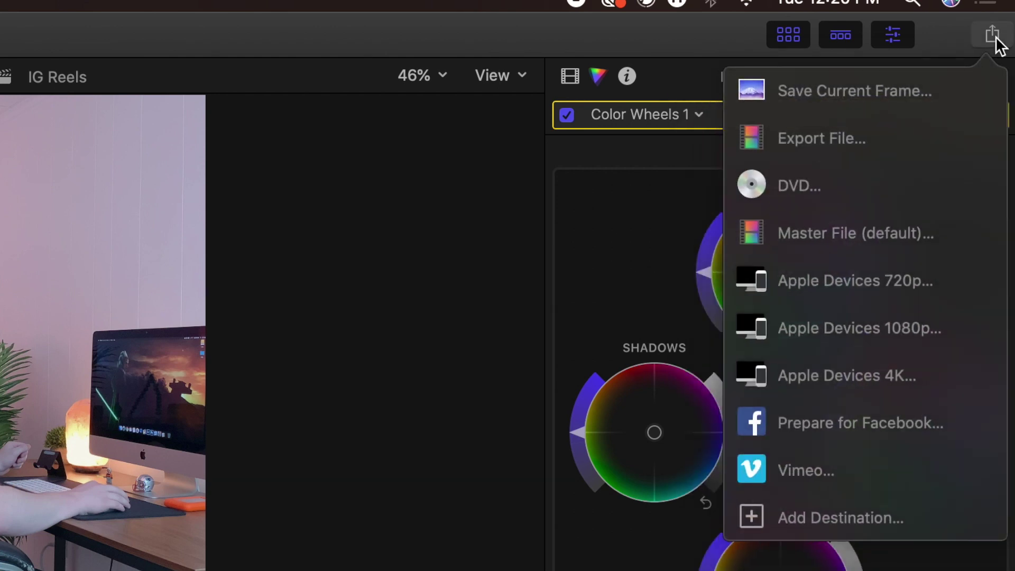
left_click(817, 135)
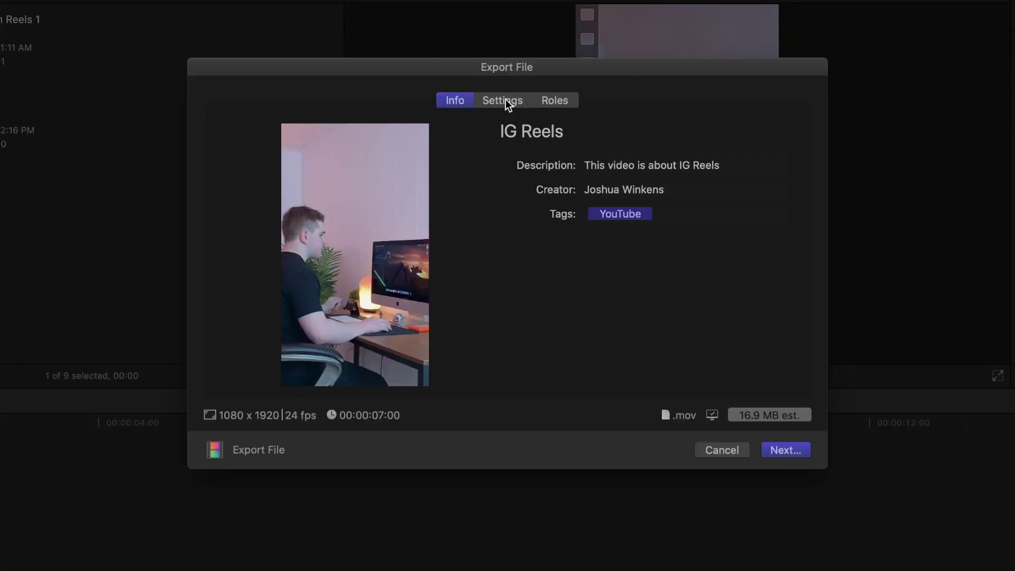
left_click(504, 105)
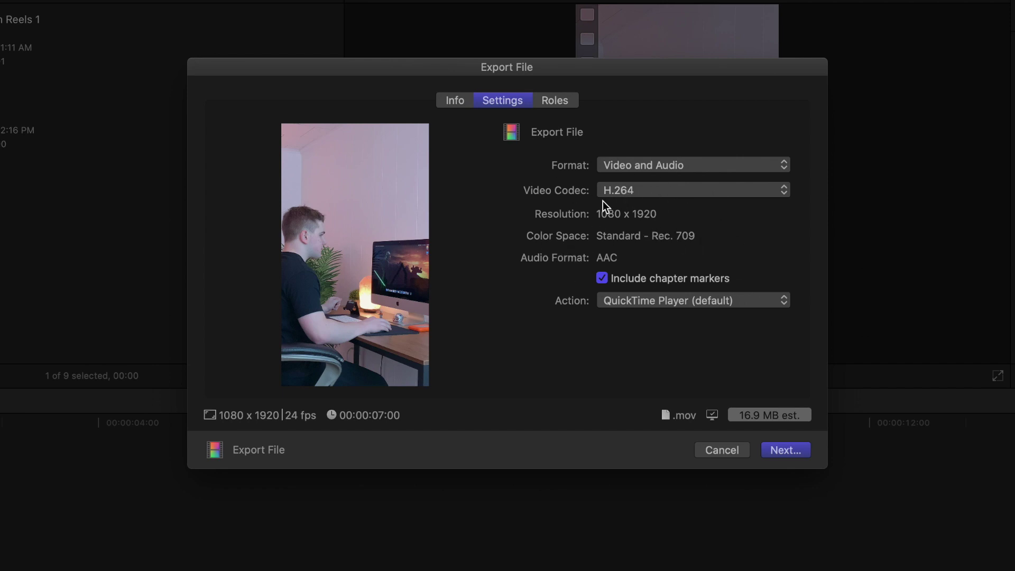
left_click(681, 192)
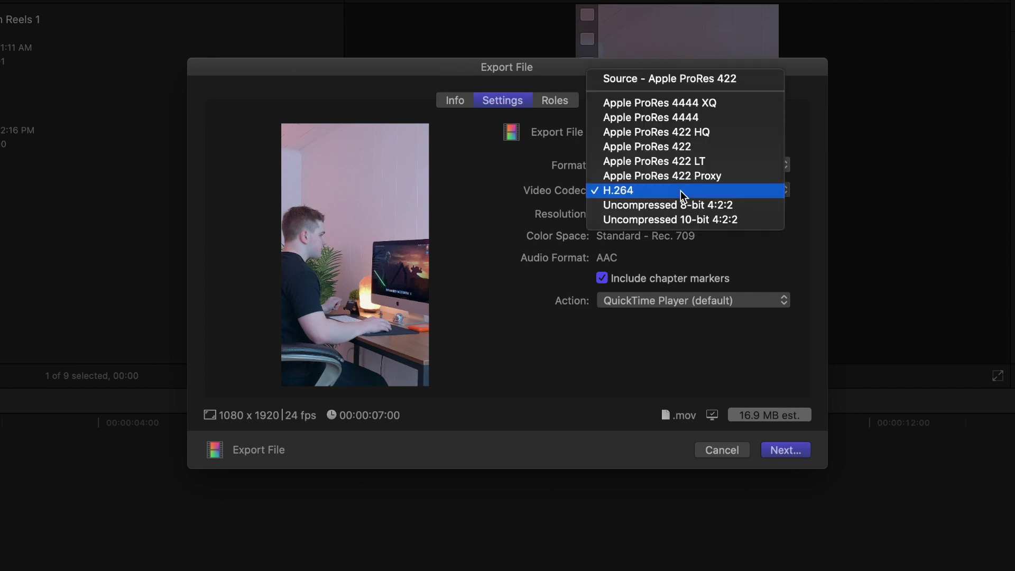
left_click(639, 190)
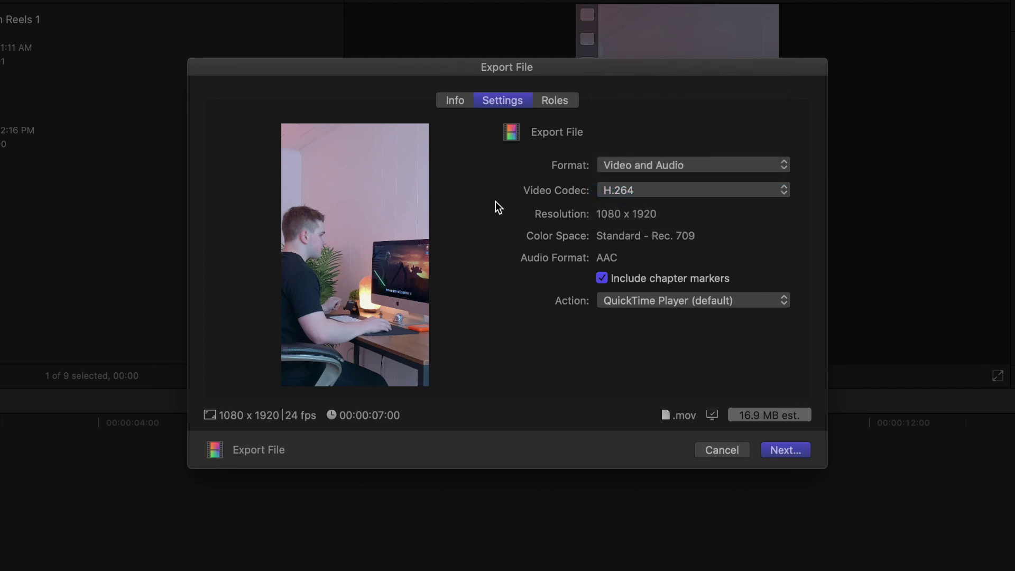
left_click(453, 100)
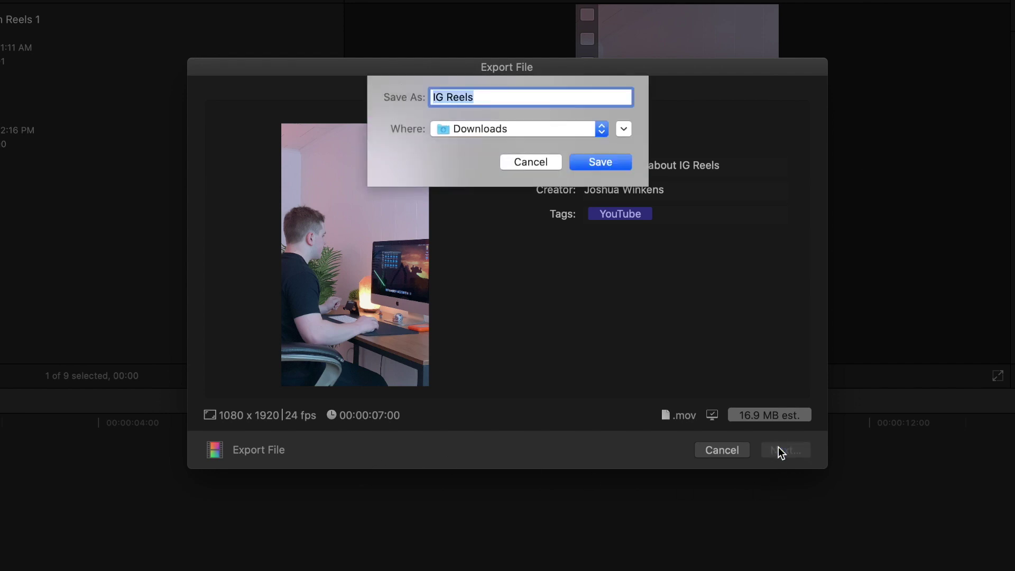
left_click(601, 163)
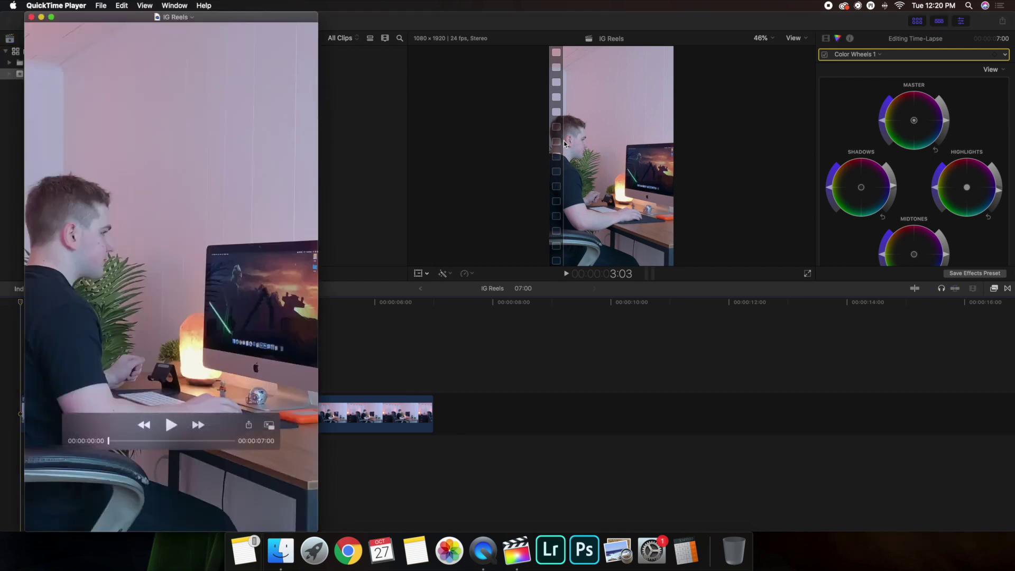
Step: Play the exported IG Reels video twice, then close QuickTime and return to Final Cut Pro
key("space")
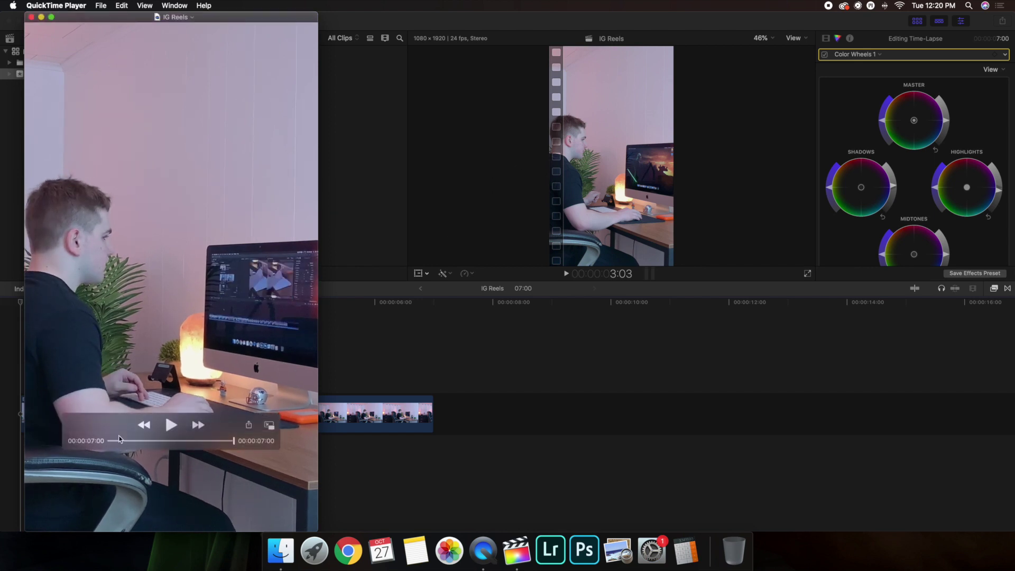
left_click_drag(120, 439, 81, 436)
key("space")
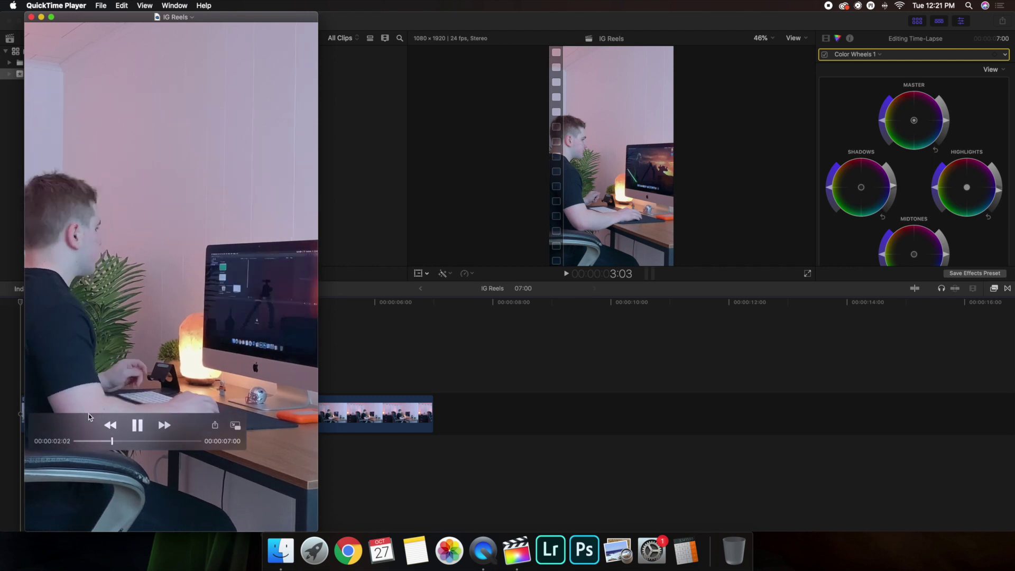
left_click(31, 17)
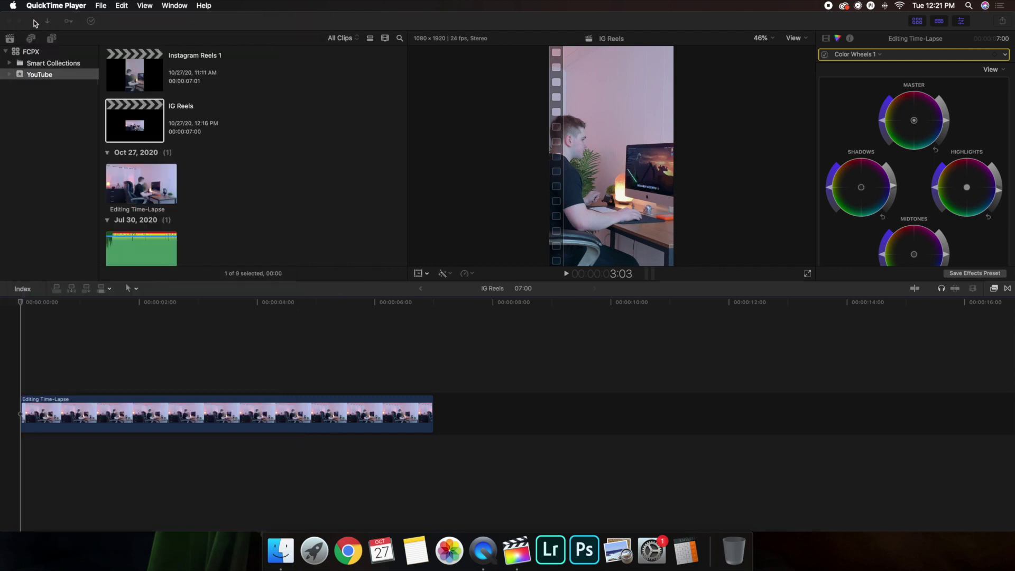
left_click(22, 319)
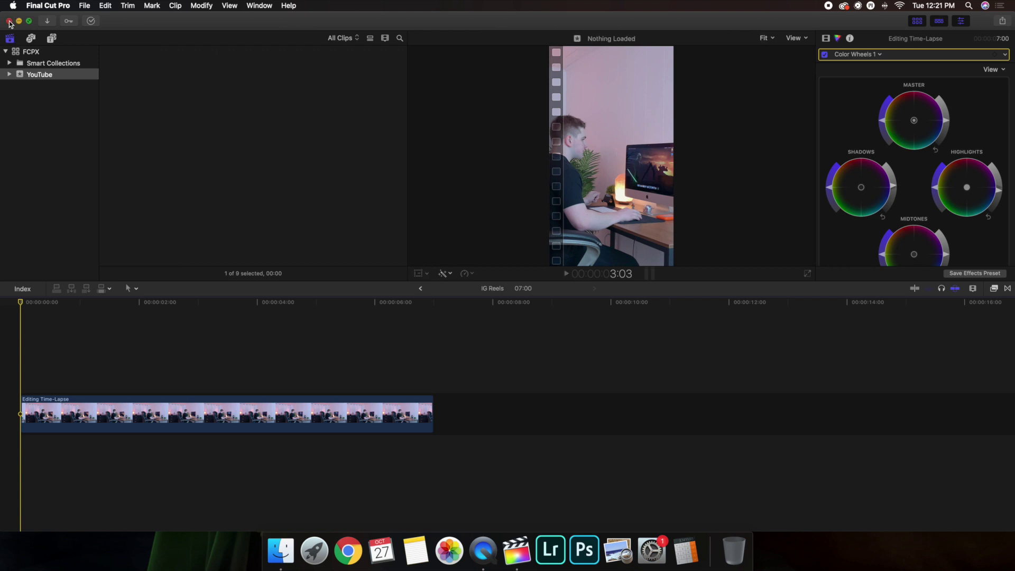
Step: Move IG Reels.mov from Downloads onto the desktop and close the Finder window
key("super+h")
left_click(273, 549)
left_click(349, 186)
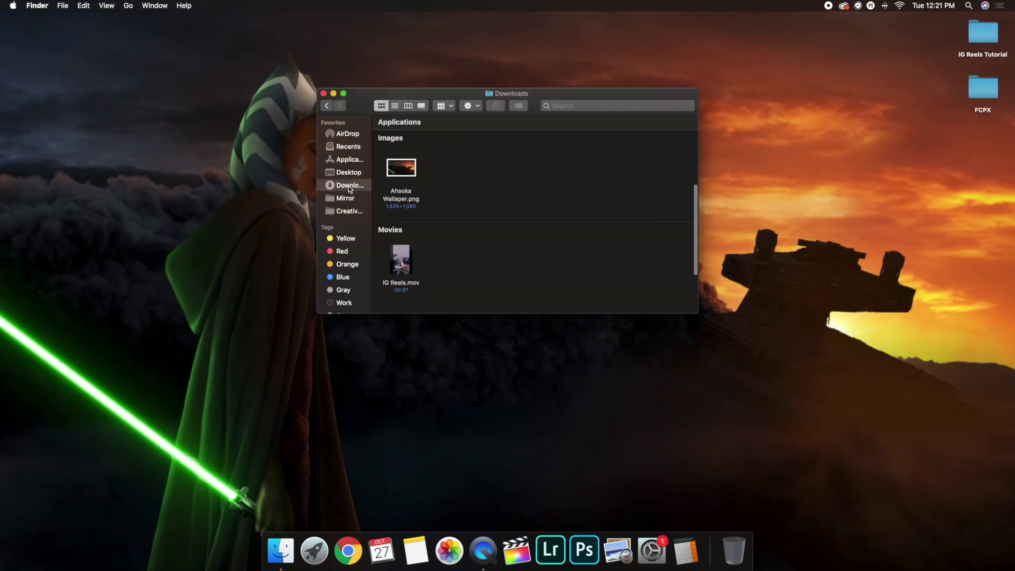
left_click_drag(401, 259, 794, 288)
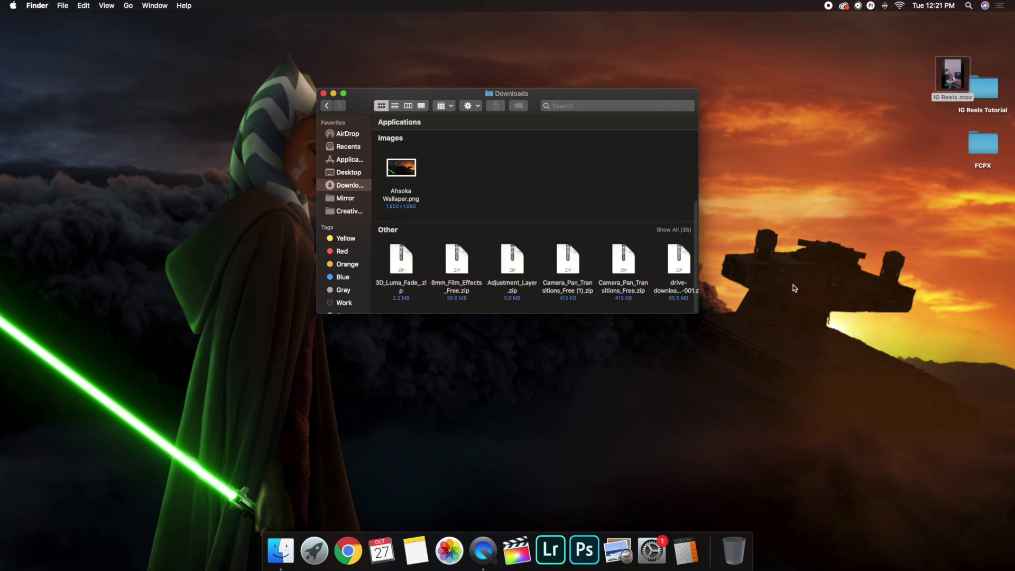
left_click(324, 93)
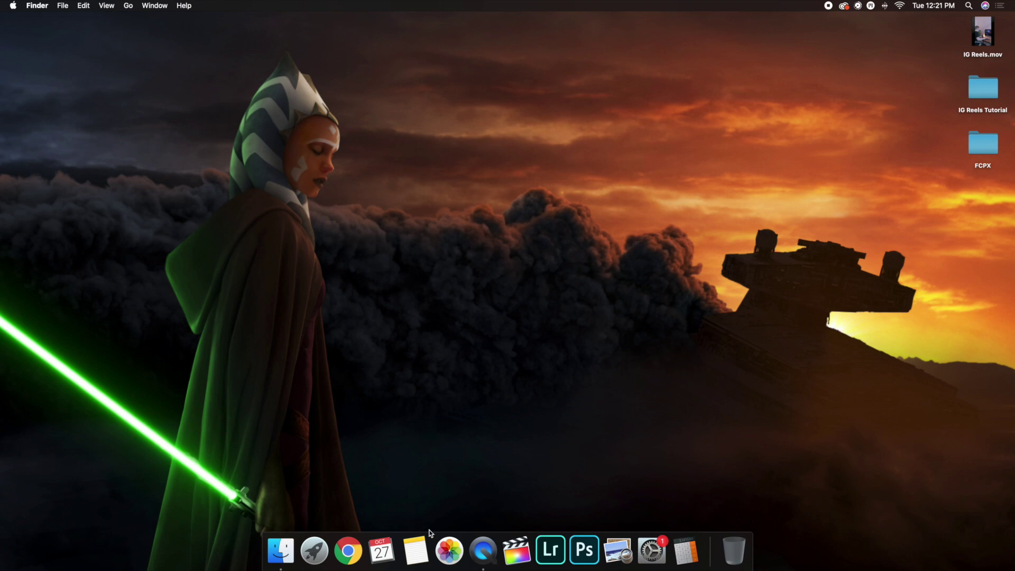
Step: Launch Photos, import IG Reels.mov from the desktop, and return to the library view
left_click(451, 551)
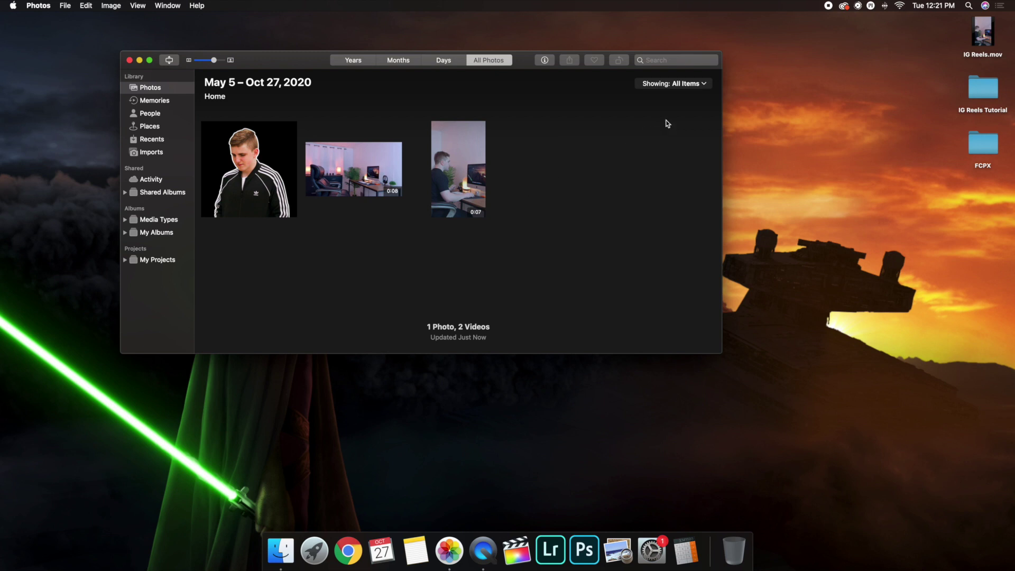
left_click(977, 45)
left_click_drag(978, 45, 552, 170)
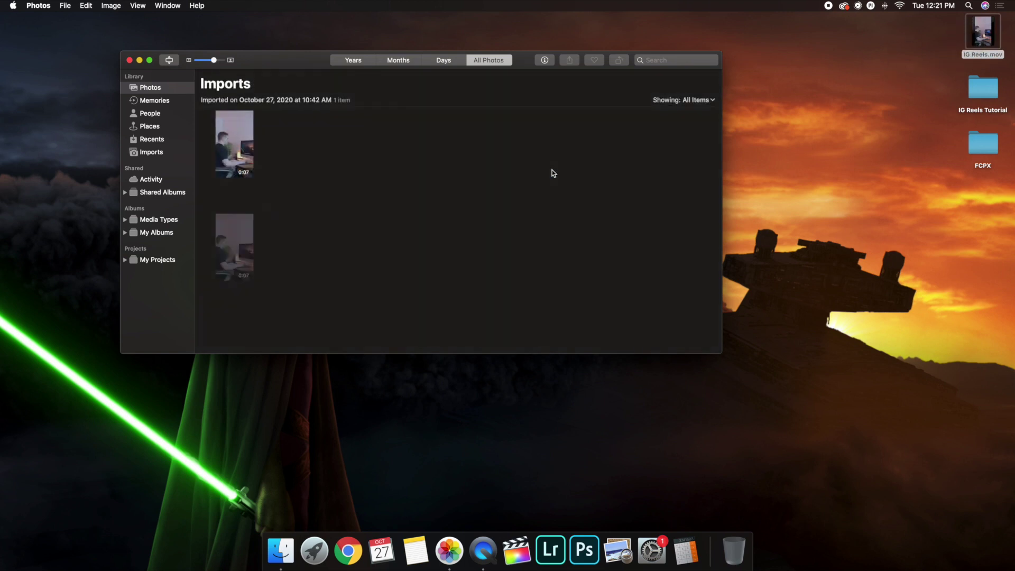
left_click(140, 88)
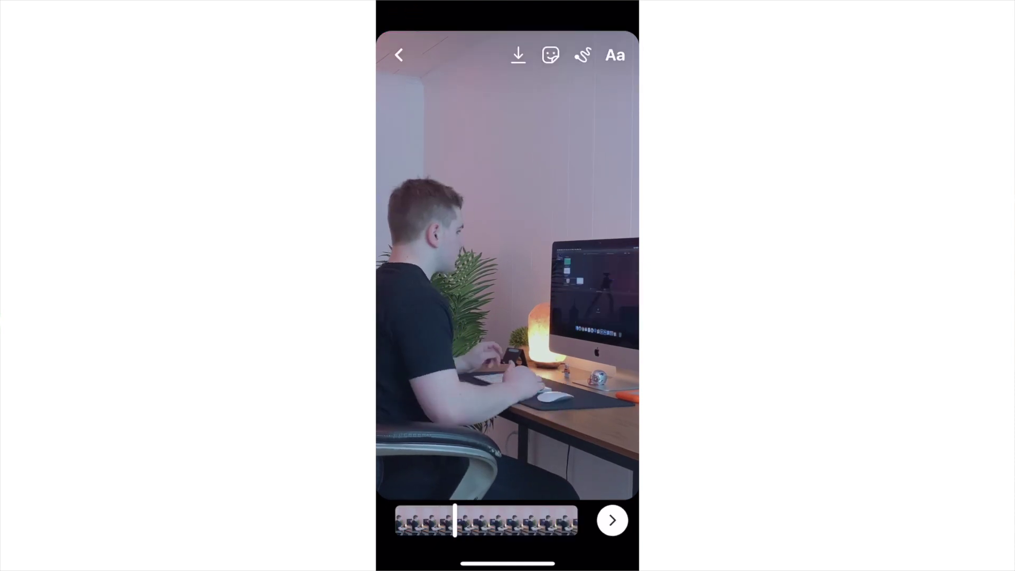
Step: Advance to the Reel's sharing options and share the time-lapse Reel to Instagram
left_click(612, 521)
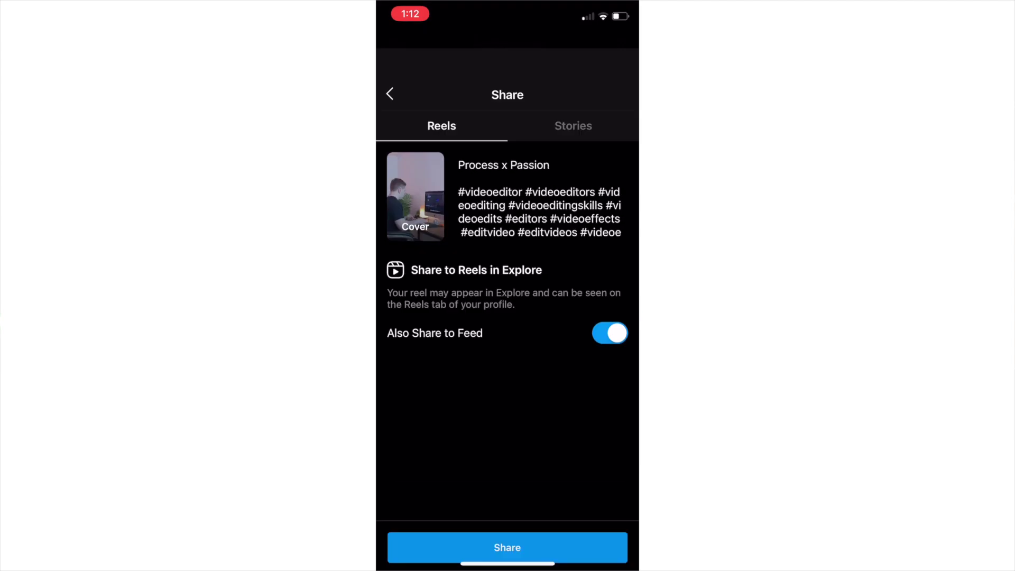
left_click(507, 499)
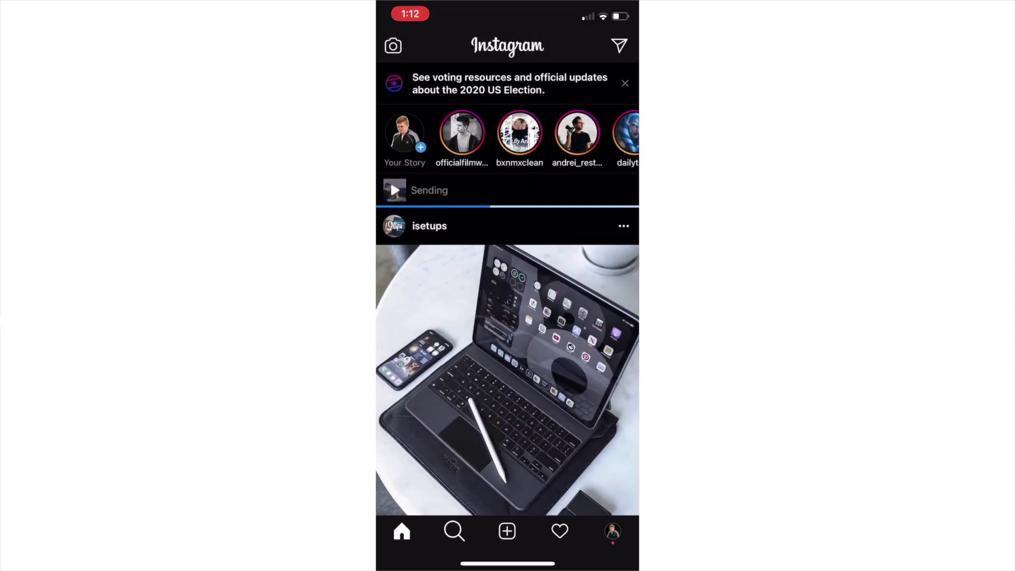